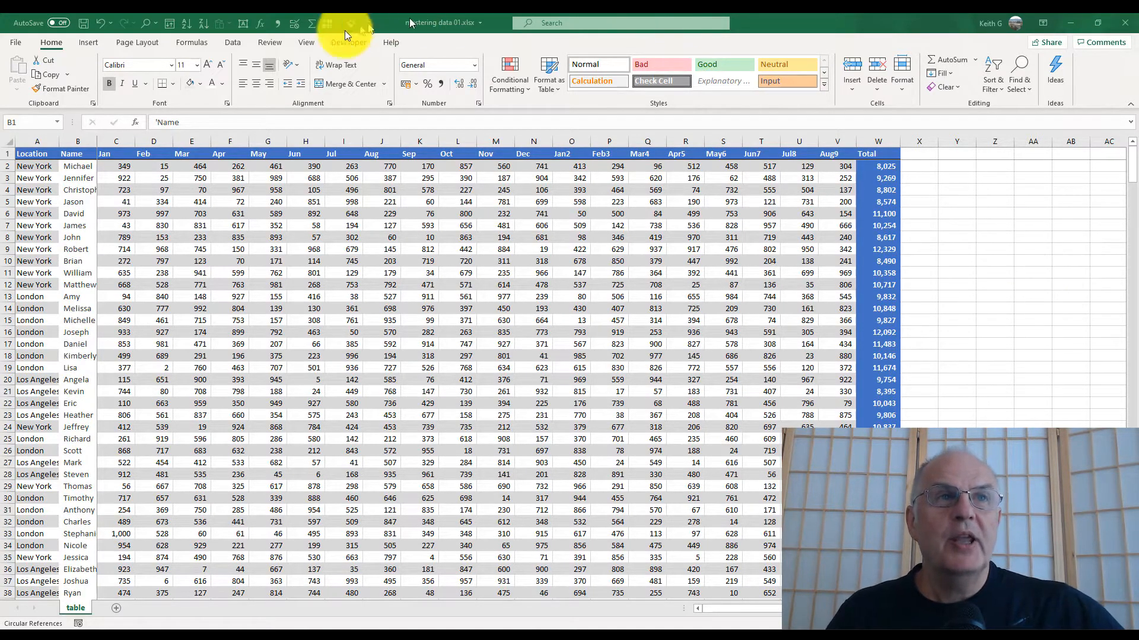
- Copy the Name and Jan to May columns for the first fourteen people, including the header row
left_click(74, 167)
left_click_drag(103, 181, 261, 300)
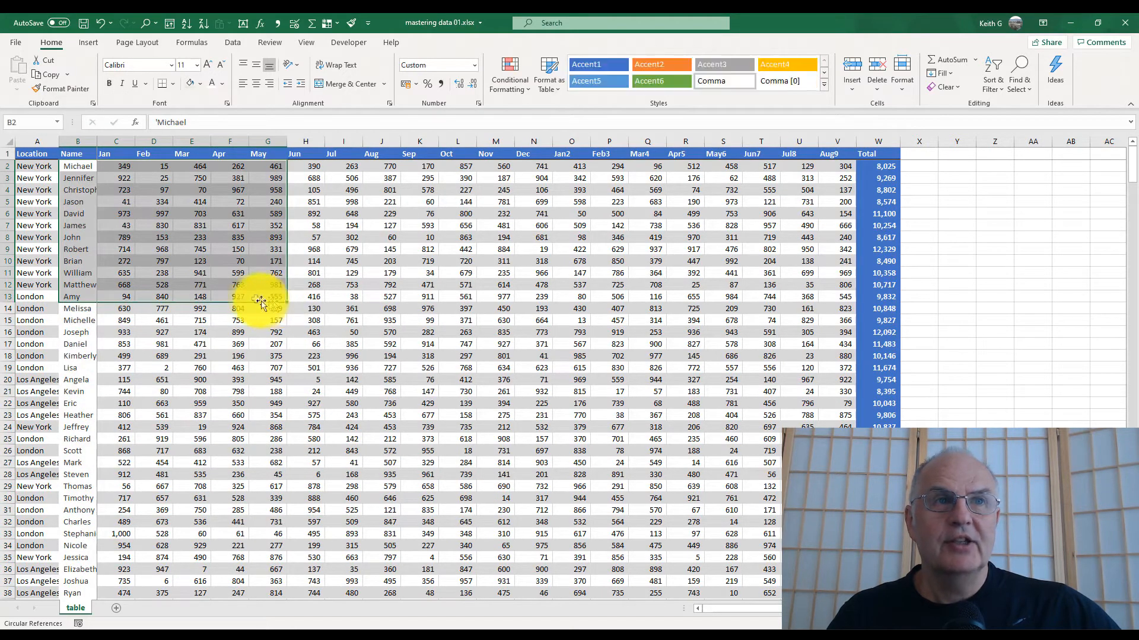
left_click_drag(73, 153, 287, 319)
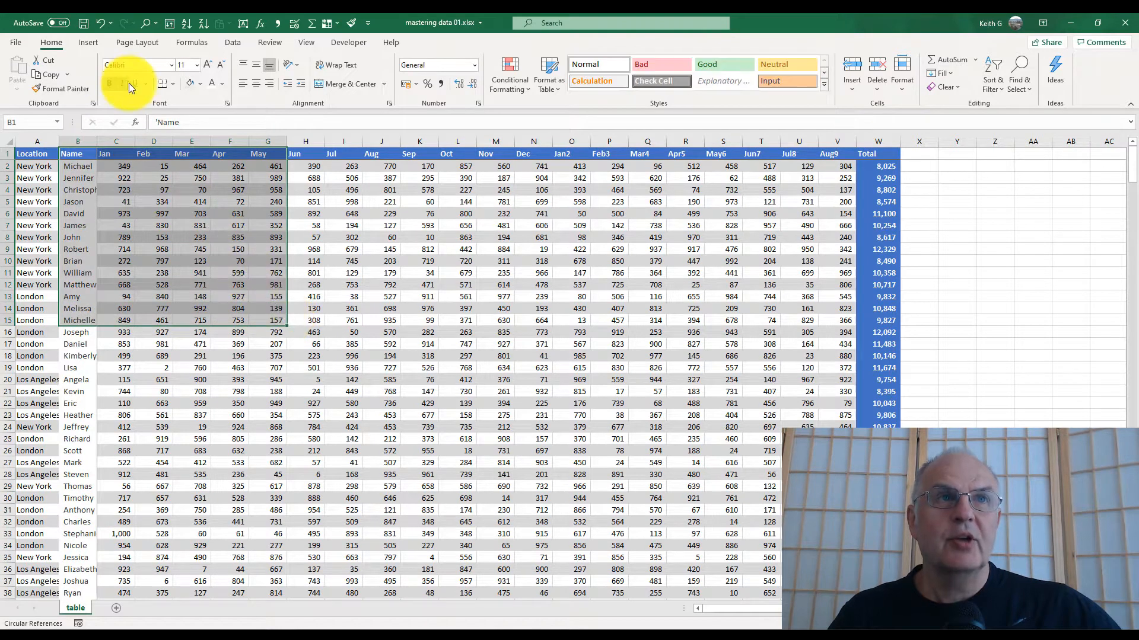
left_click(49, 77)
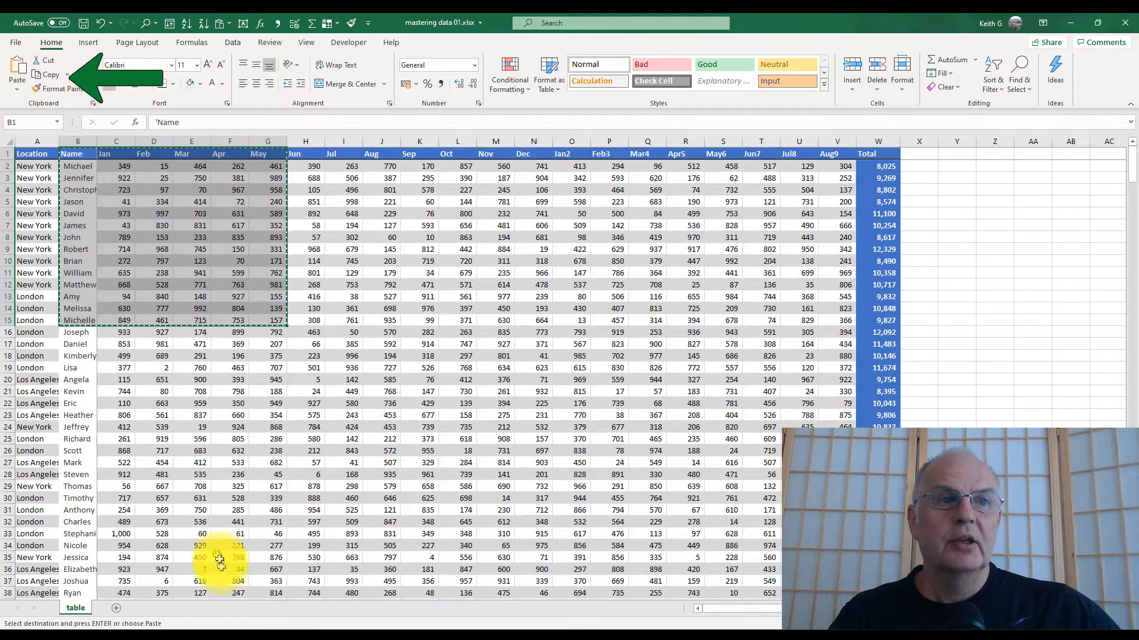
- Add a new worksheet and rename it duplicates
left_click(117, 608)
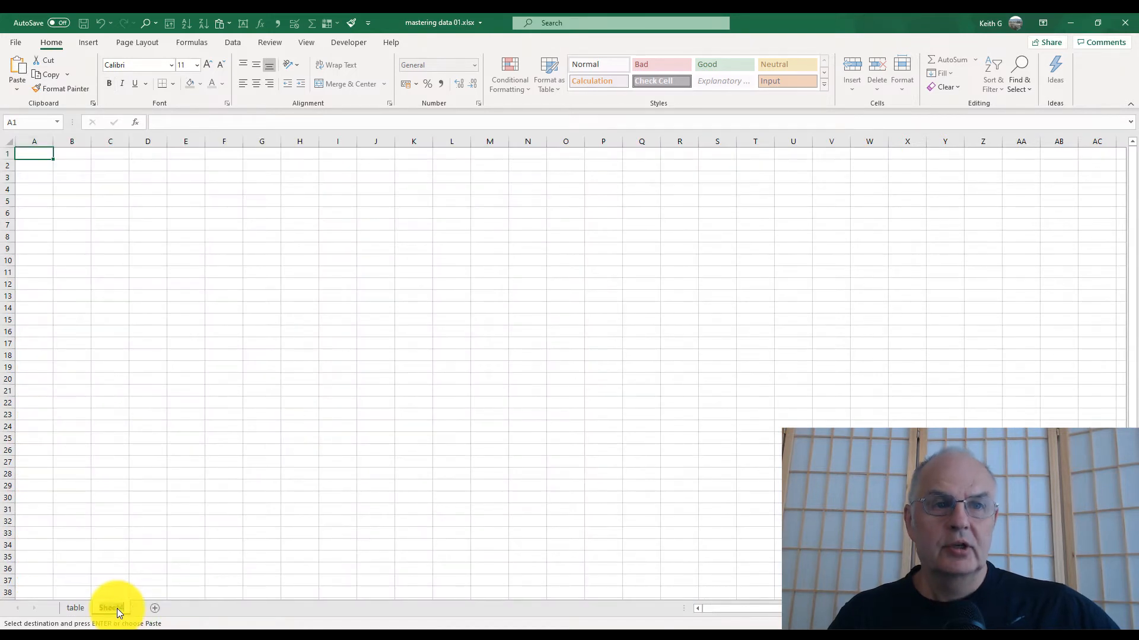
double_click(117, 608)
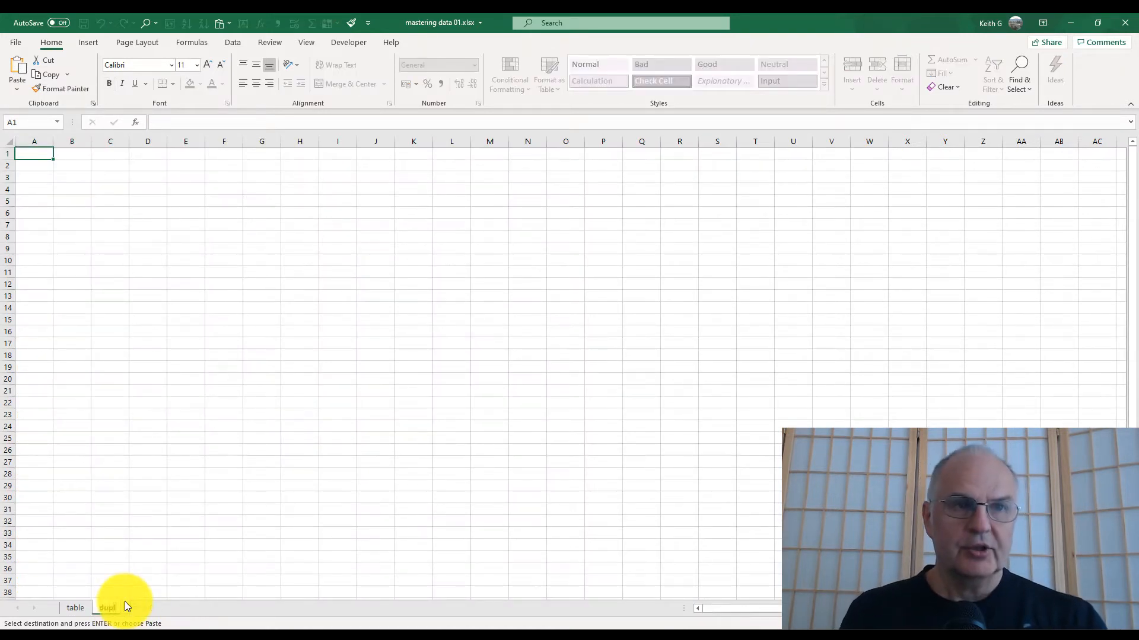
type("duplicates")
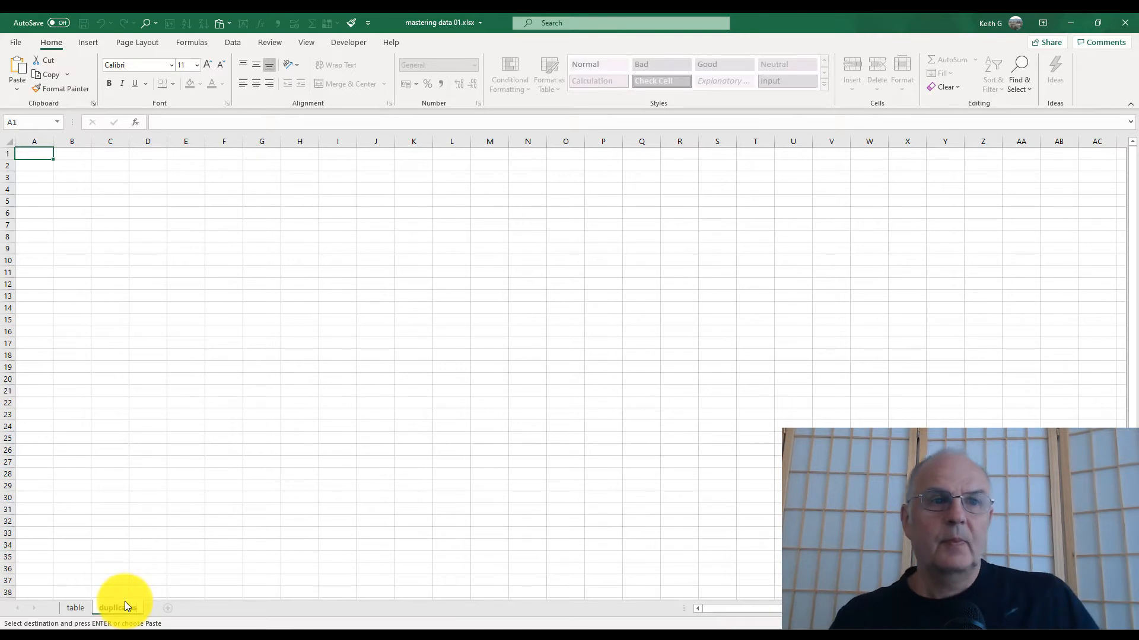
key("Return")
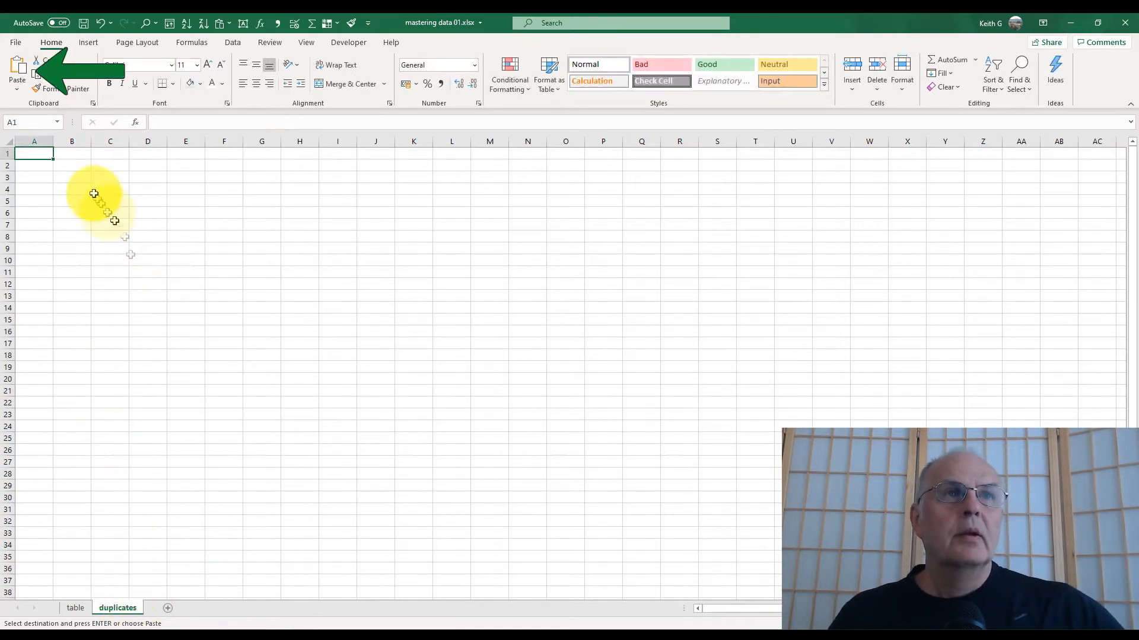
- Paste the copied data at A1 of the new sheet and autofit the Name column's width
left_click(17, 66)
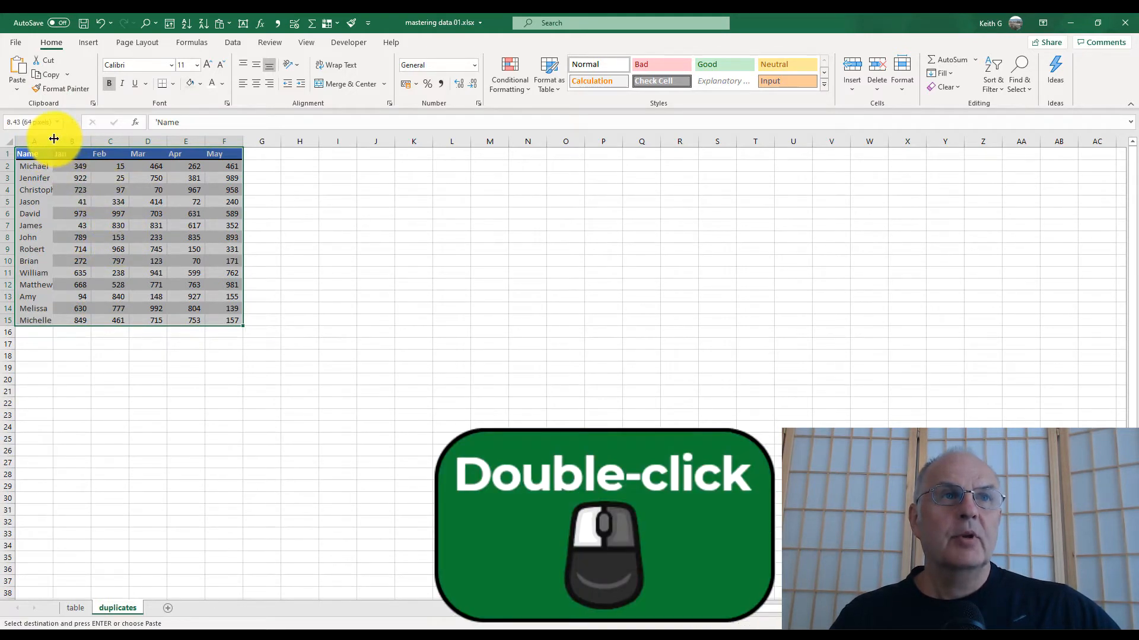
double_click(54, 139)
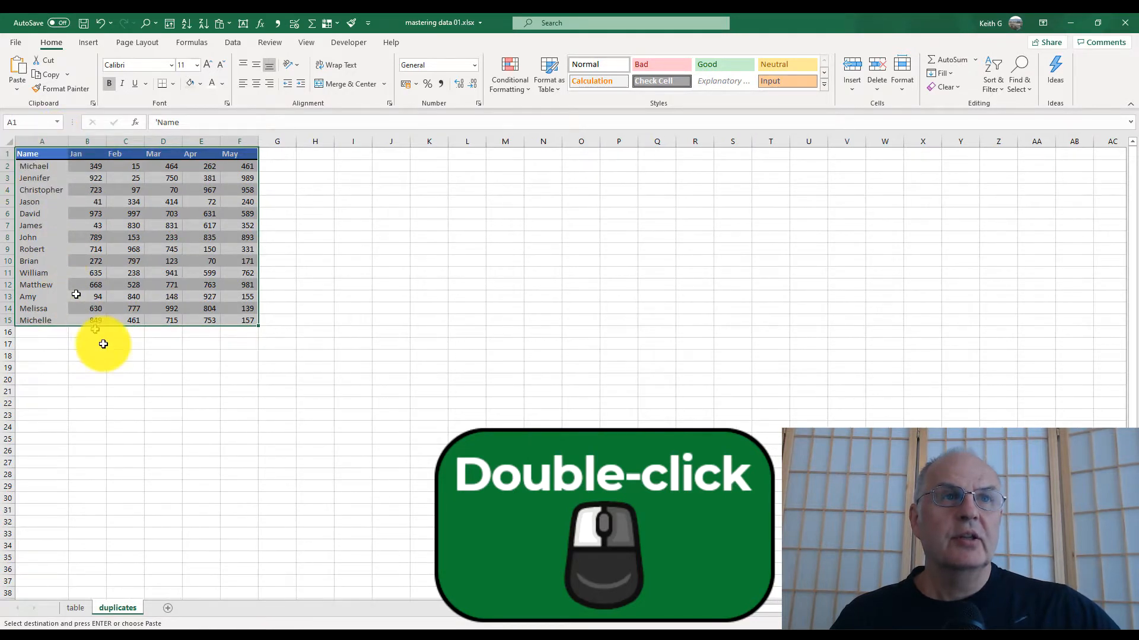
- Copy rows 7 to 9 (James, John, Robert) and paste them below the table starting at row 16
left_click(10, 224)
left_click_drag(10, 229, 9, 250)
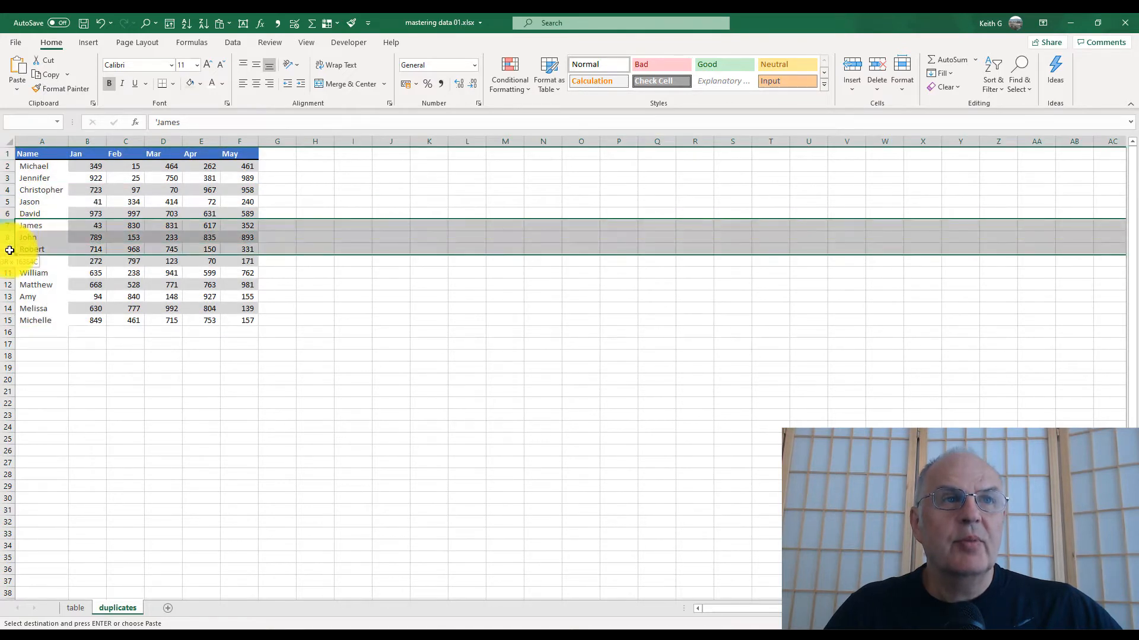
key("ctrl+c")
left_click(33, 331)
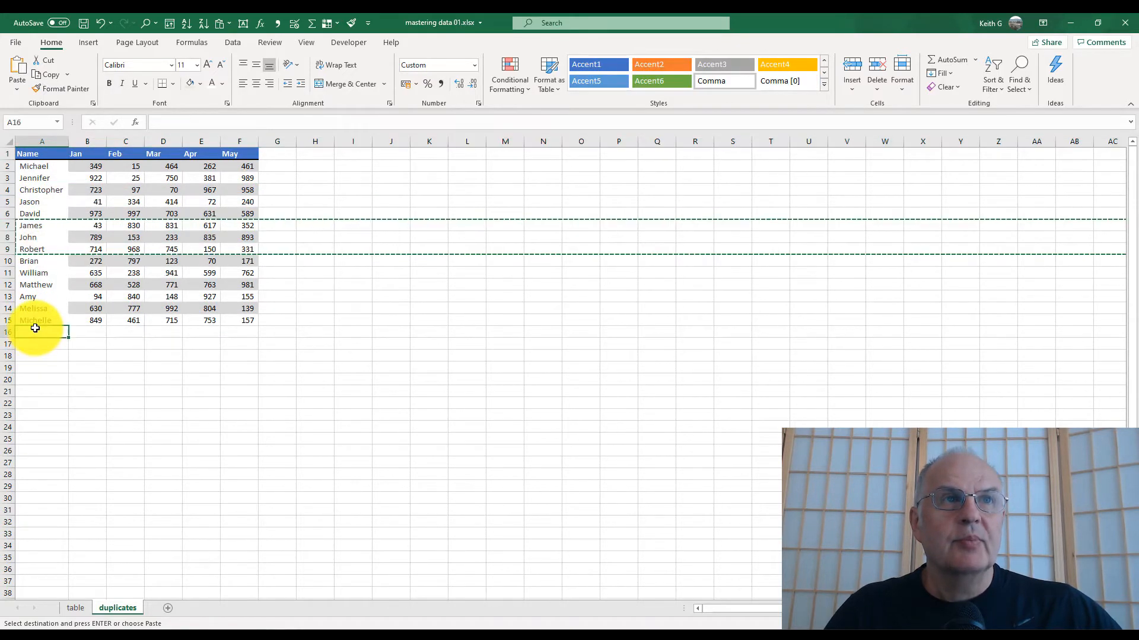
left_click(17, 65)
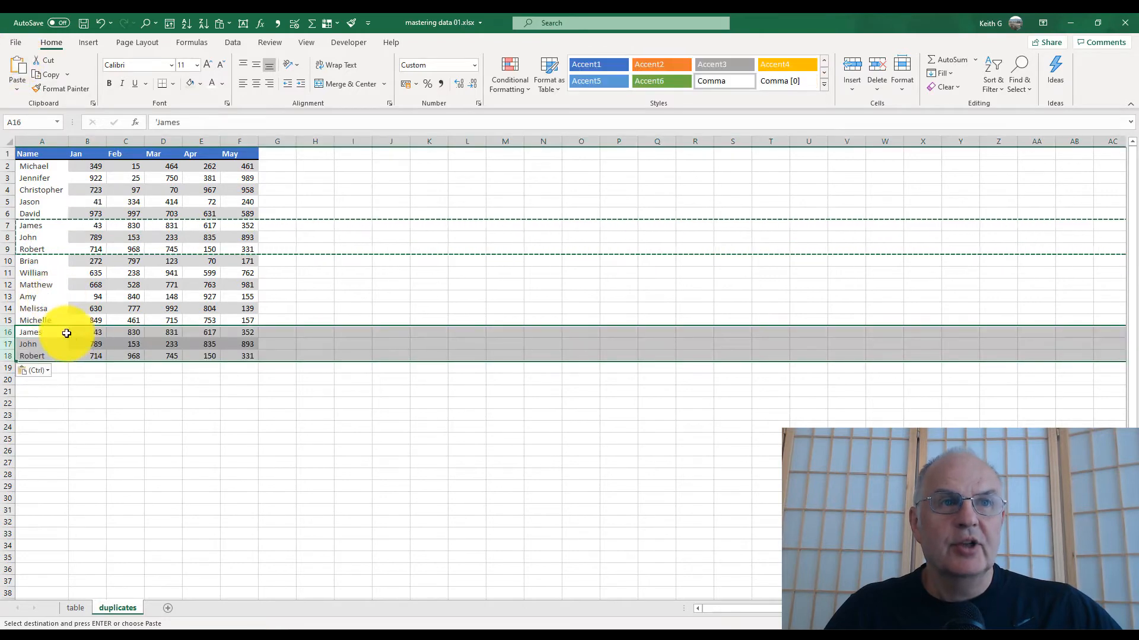
left_click(88, 344)
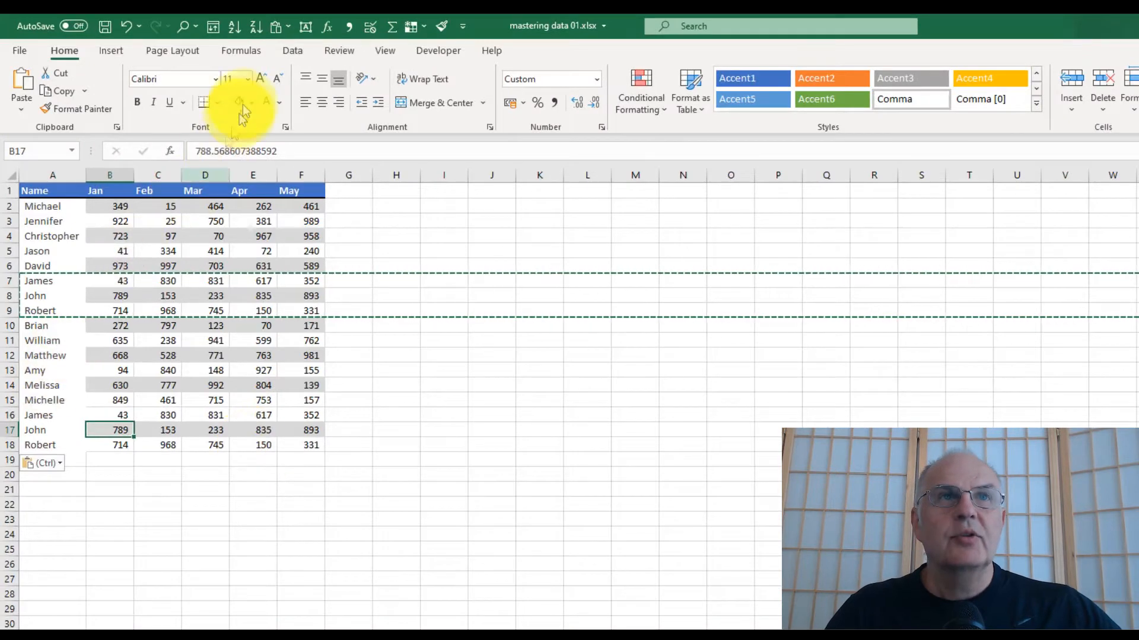
- Remove duplicate rows from the table using all columns, with My data has headers checked
left_click(292, 50)
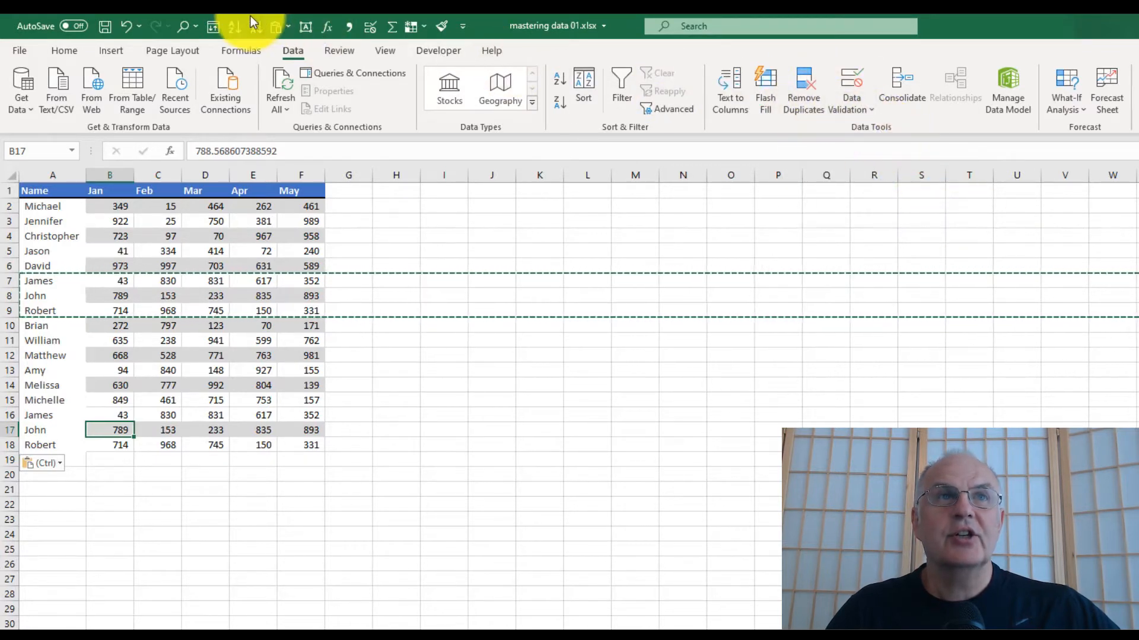
left_click(806, 97)
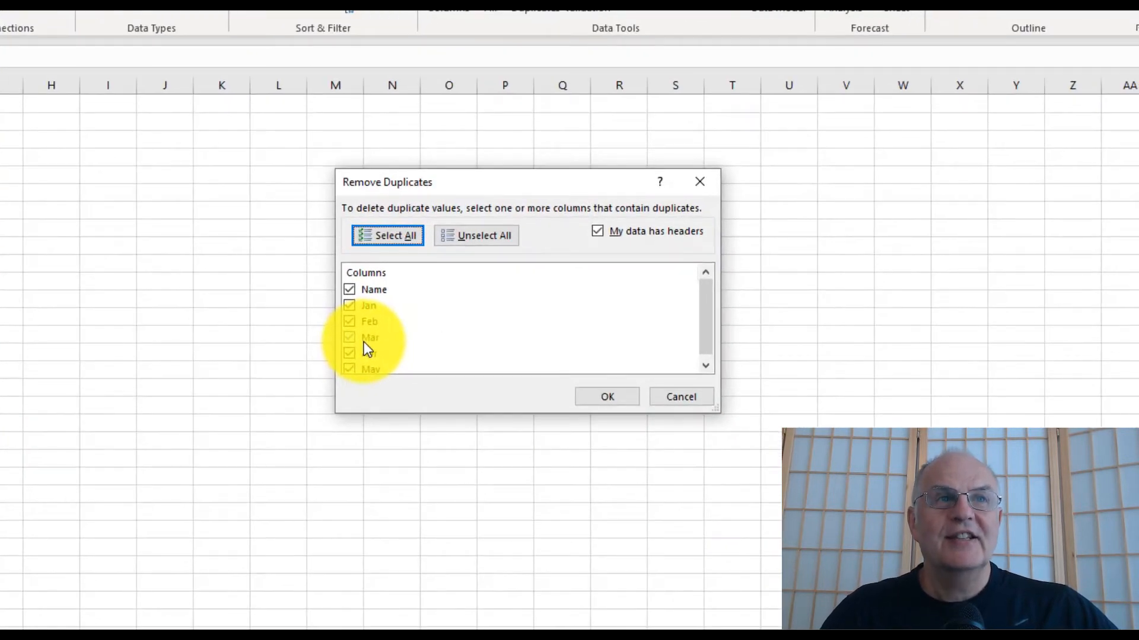
scroll(382, 363, "down", 1)
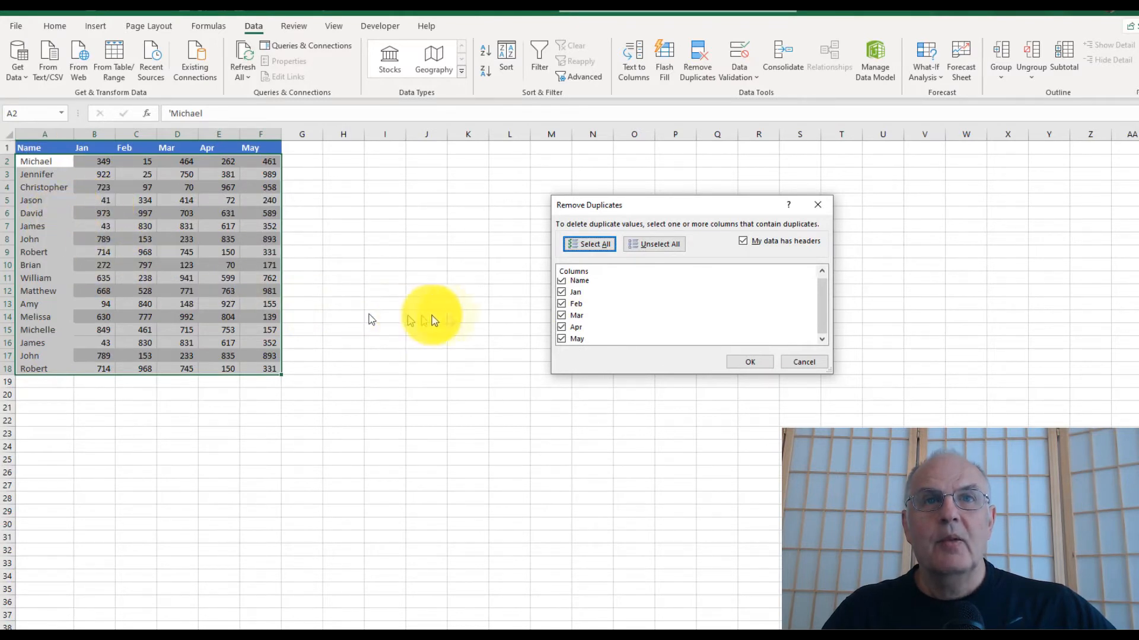
scroll(578, 298, "up", 1)
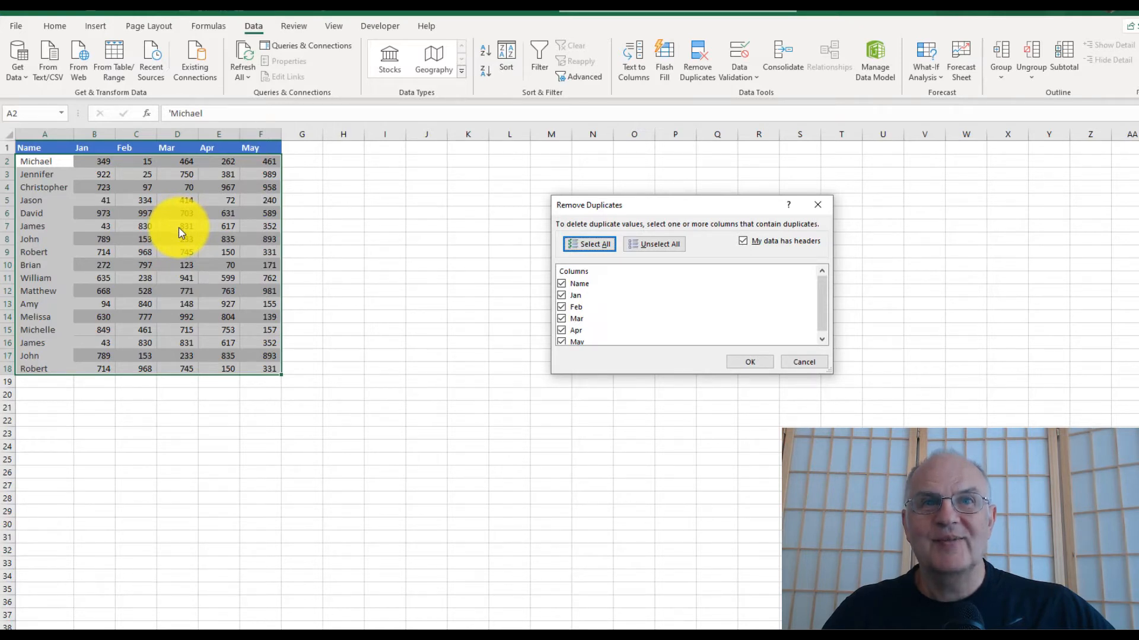
left_click(749, 362)
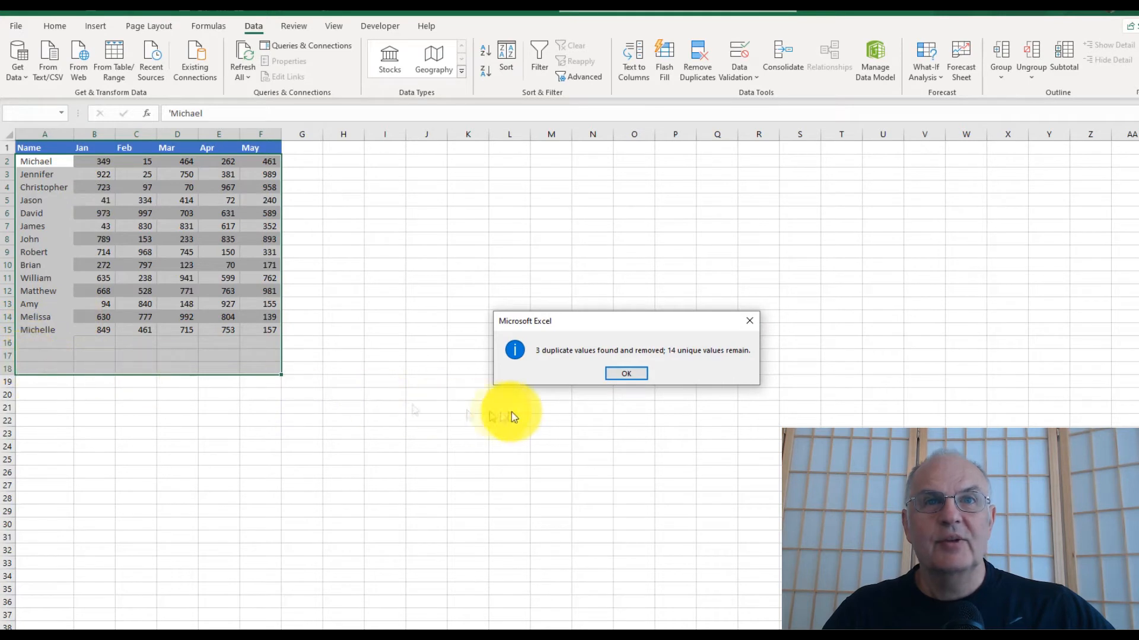
left_click(622, 376)
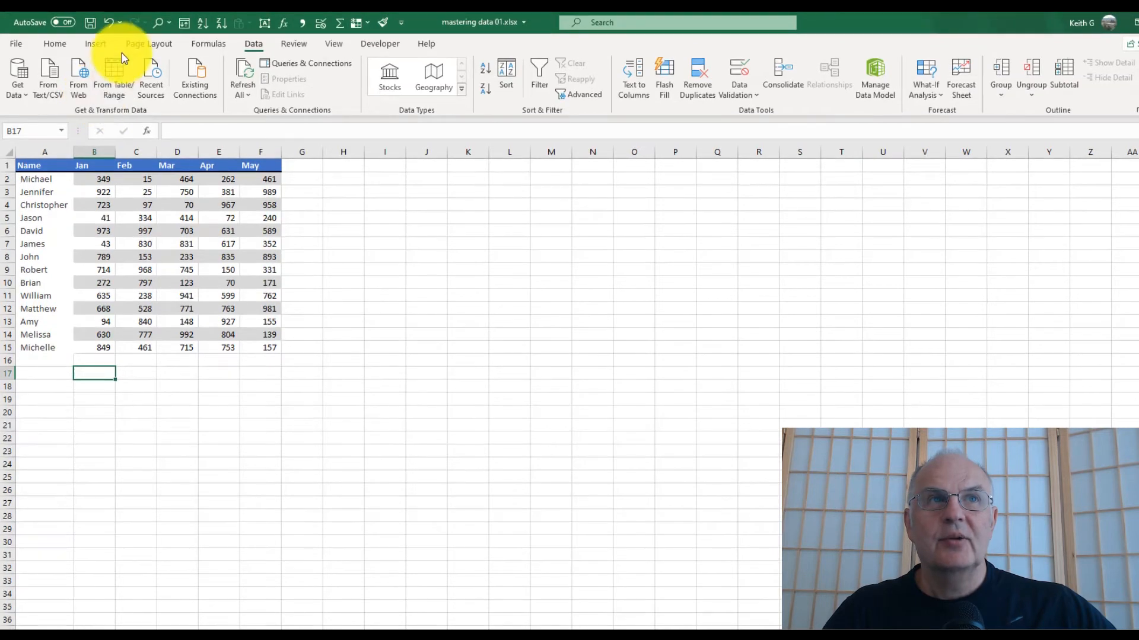
- Undo the duplicate removal to restore the repeated rows
left_click(108, 24)
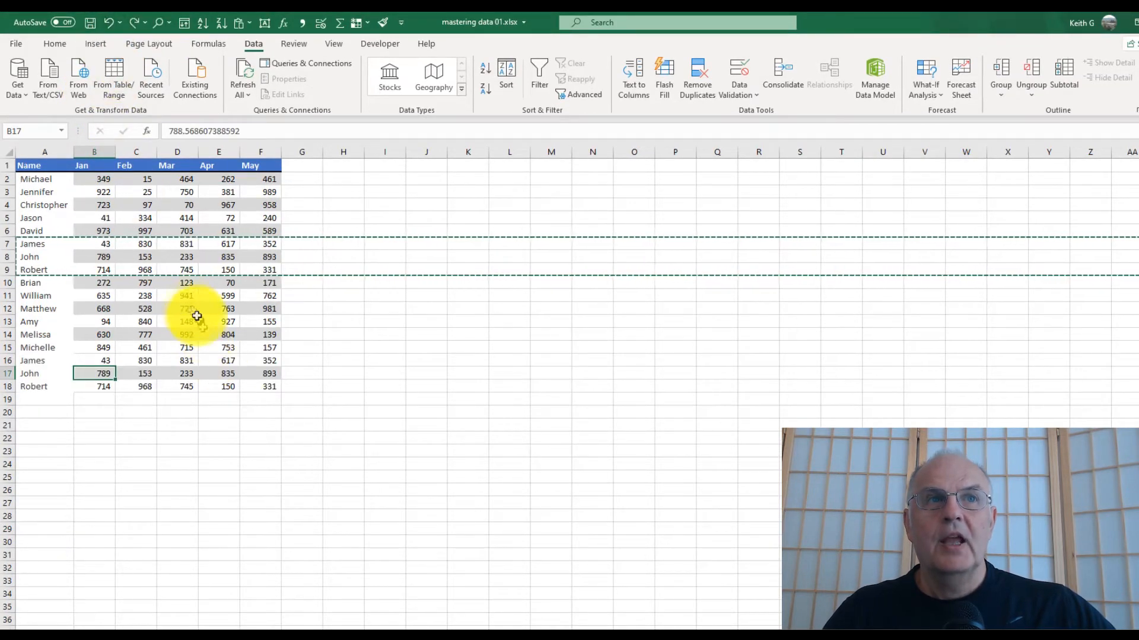
left_click(41, 350)
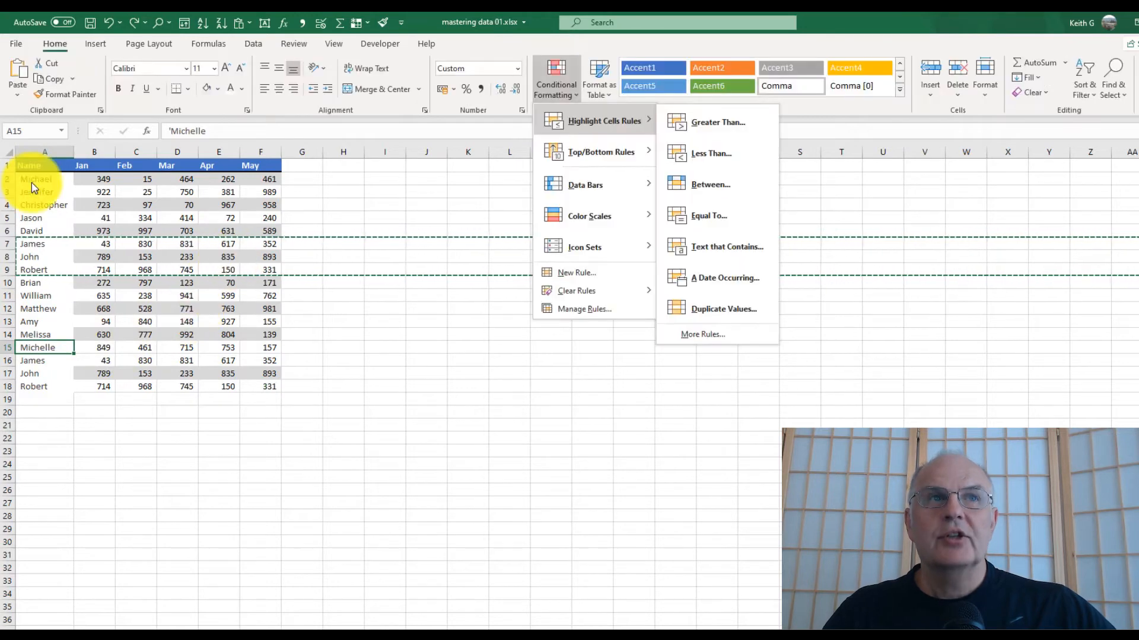
- Highlight duplicate names in A2:A18 with Light Red Fill with Dark Red Text conditional formatting
left_click(30, 176)
left_click_drag(30, 178, 46, 386)
left_click(561, 73)
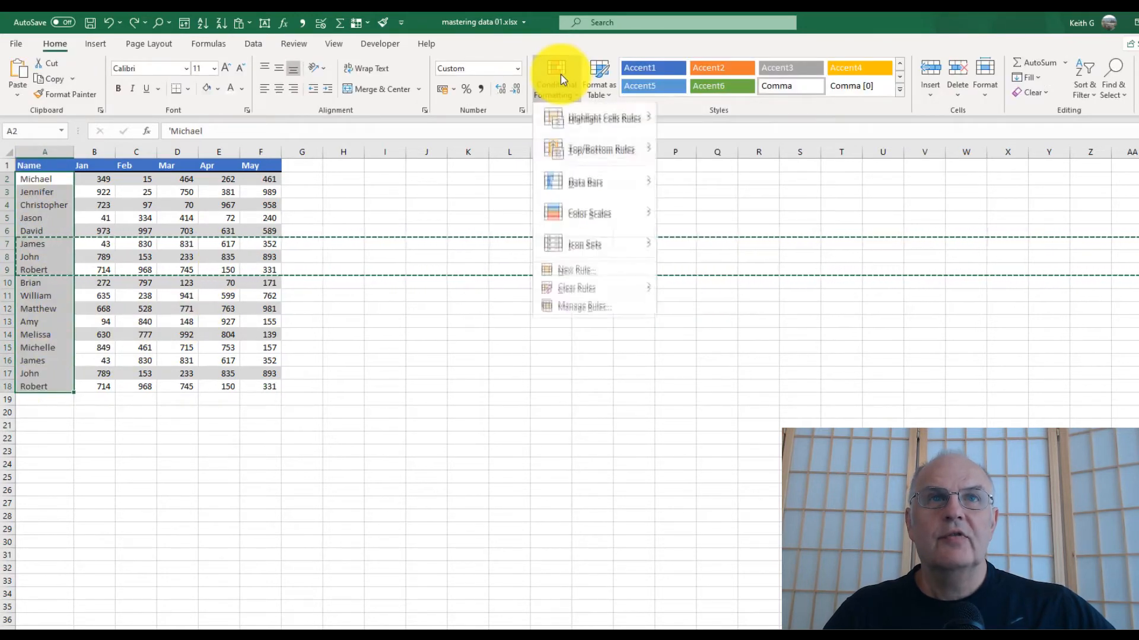
mouse_move(590, 122)
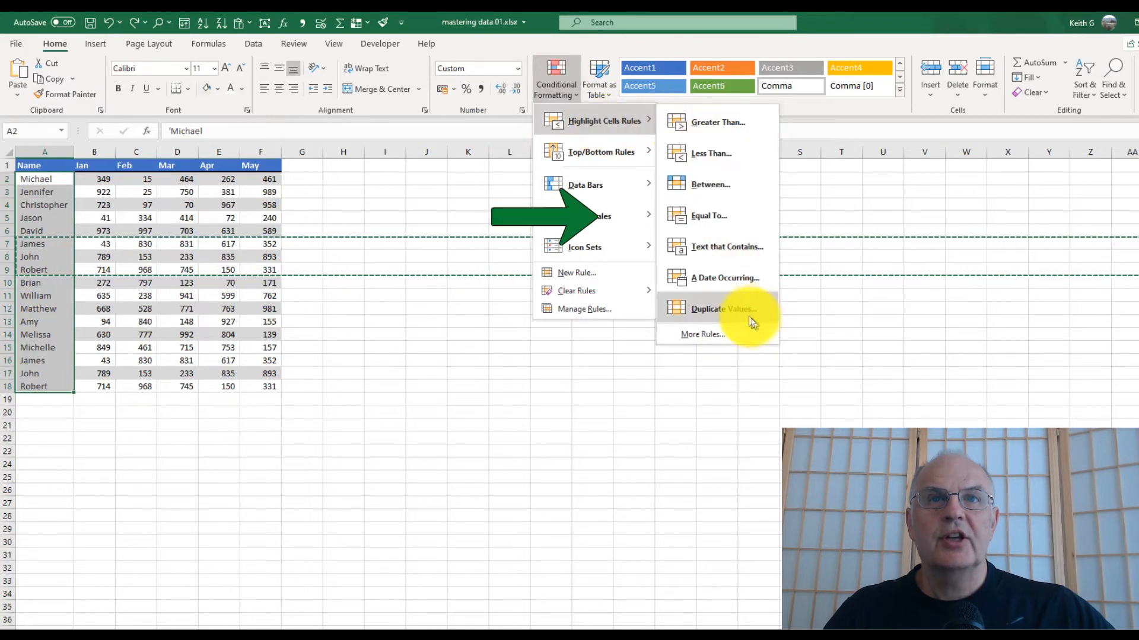
left_click(746, 316)
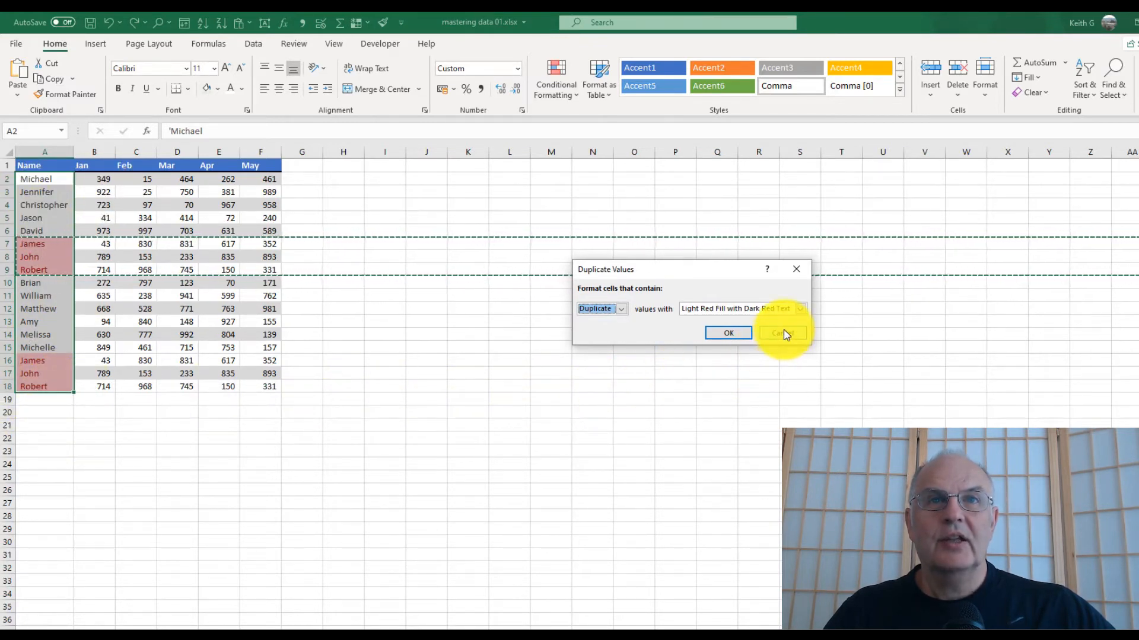
left_click(745, 340)
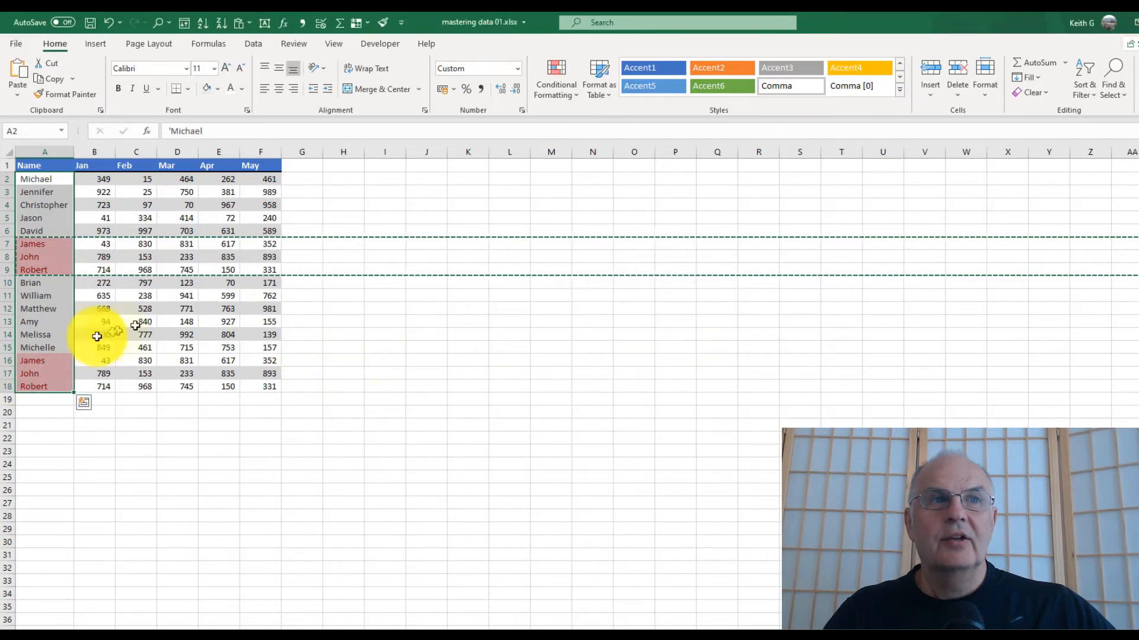
left_click_drag(4, 362, 6, 386)
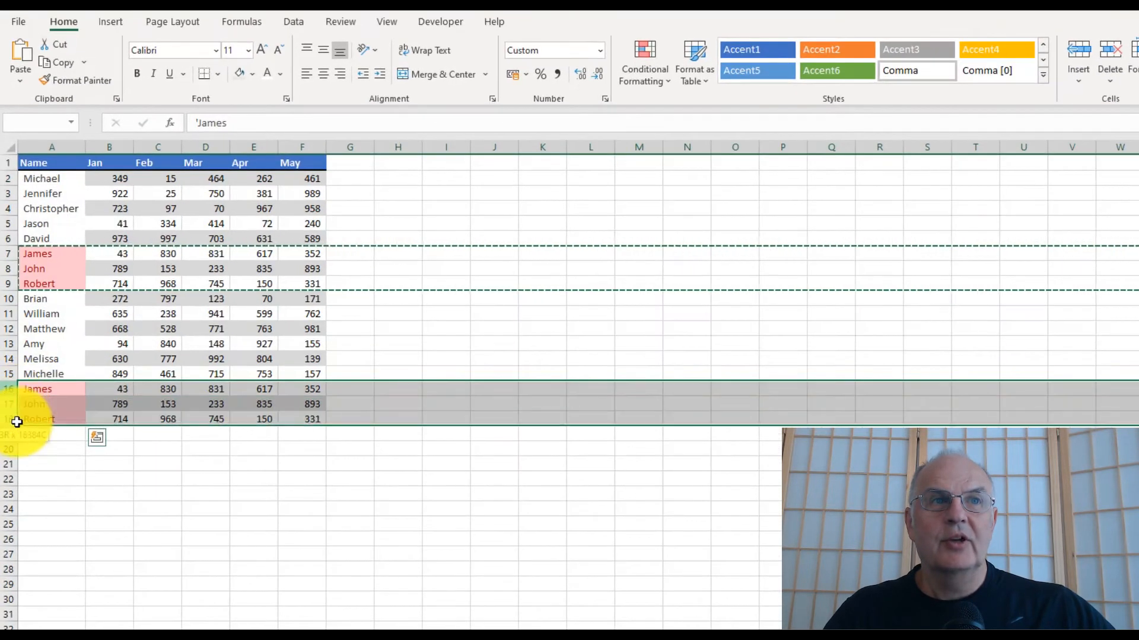
right_click(17, 421)
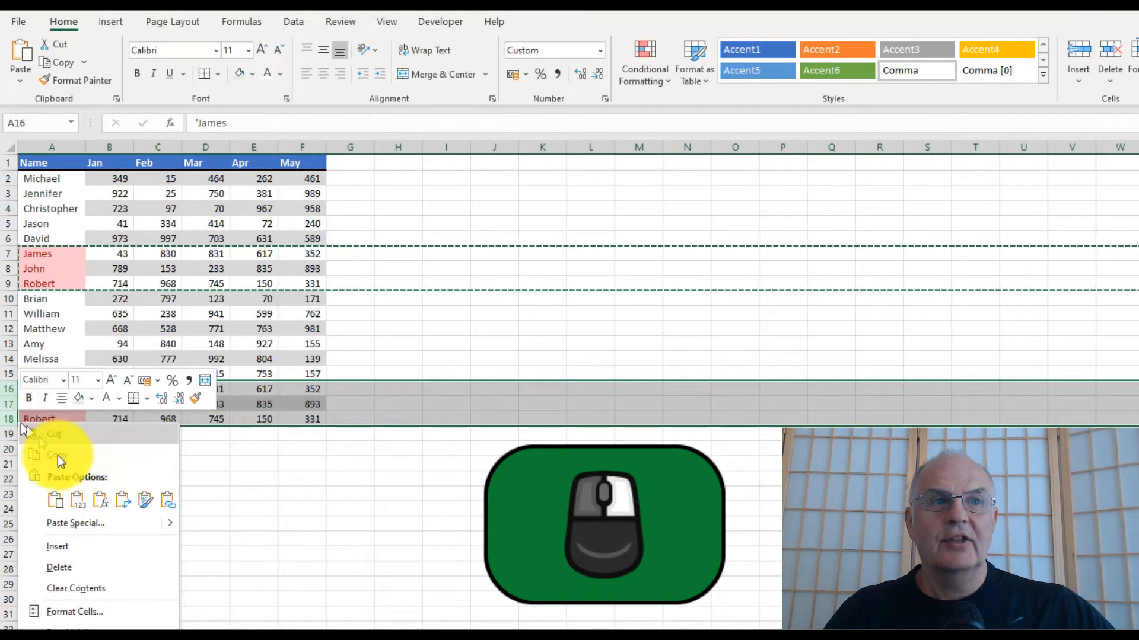
key("Escape")
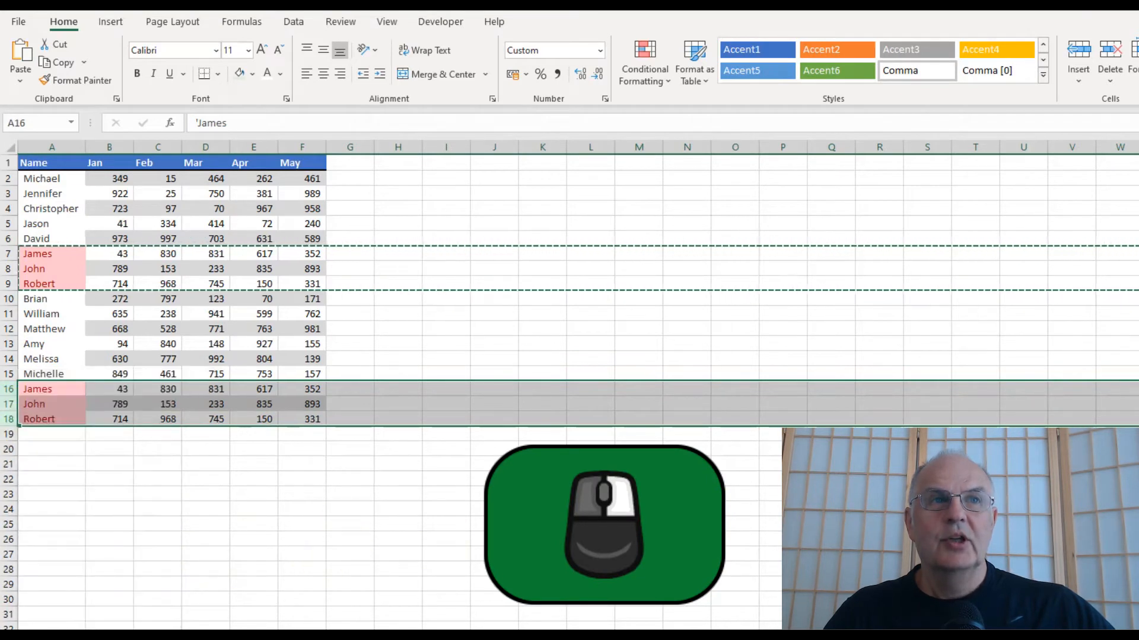
left_click(50, 344)
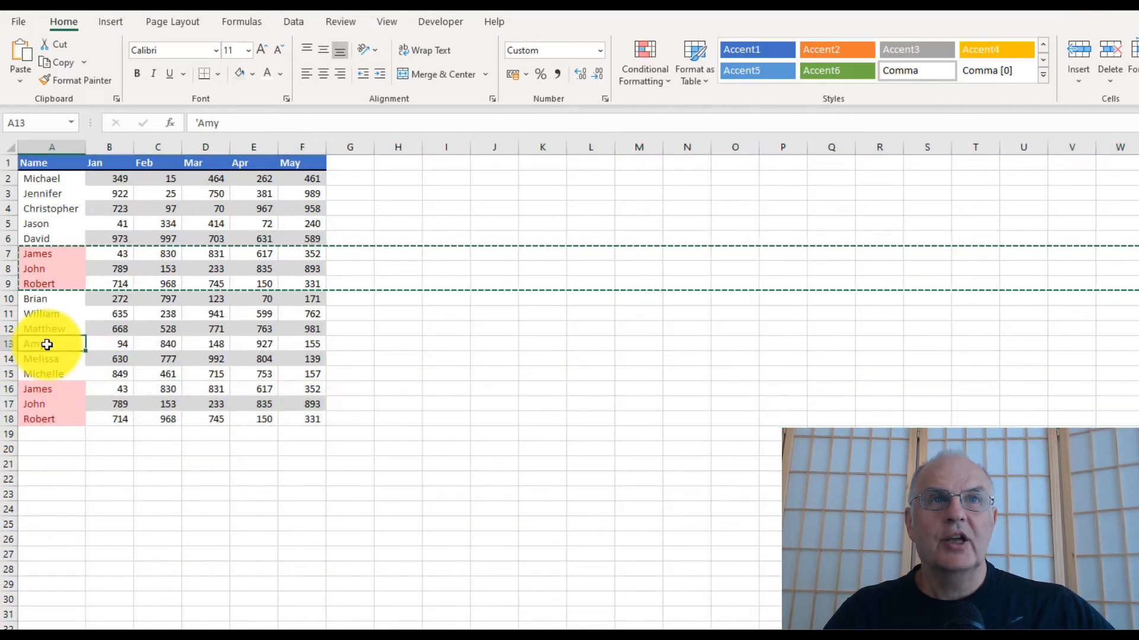
left_click(308, 24)
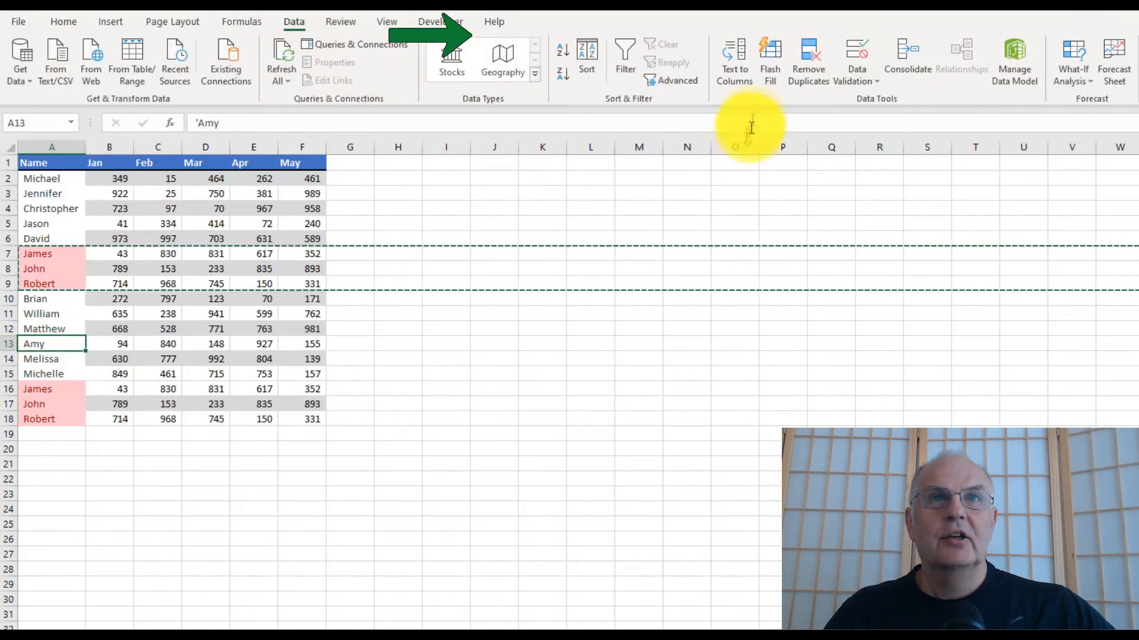
left_click(800, 71)
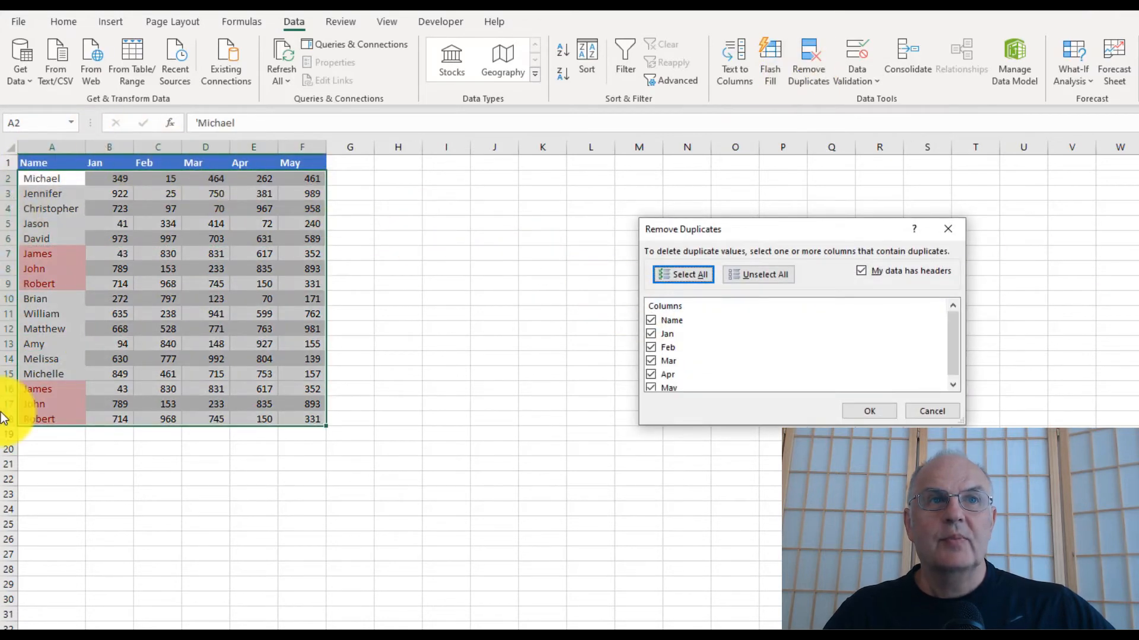
left_click(931, 412)
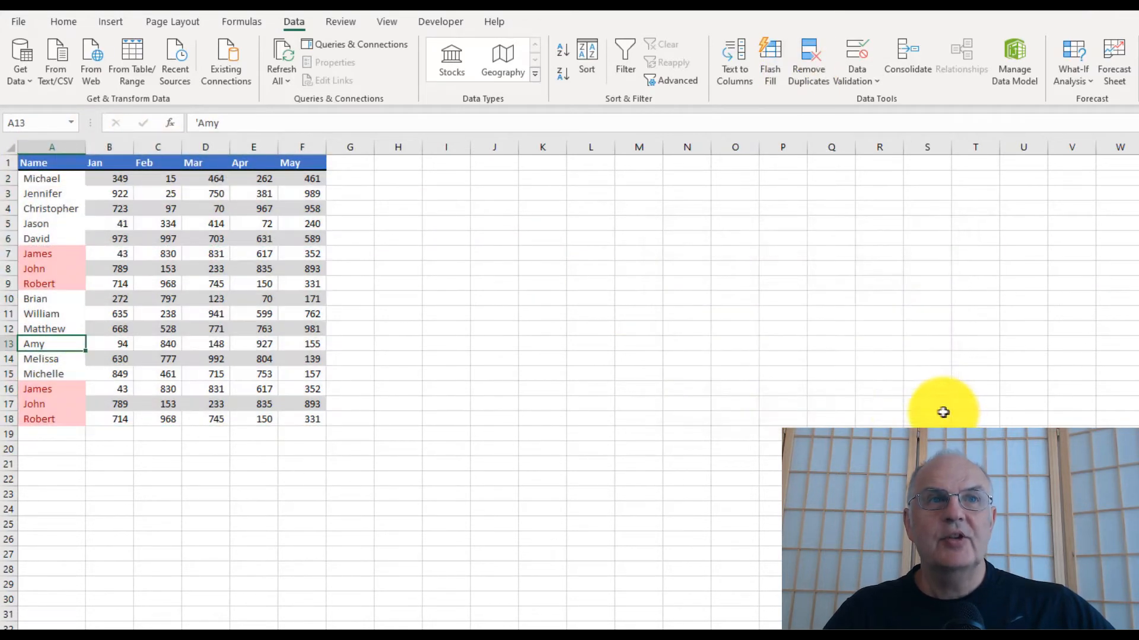
- Enter 94 as Amy's January value in B13
left_click(114, 348)
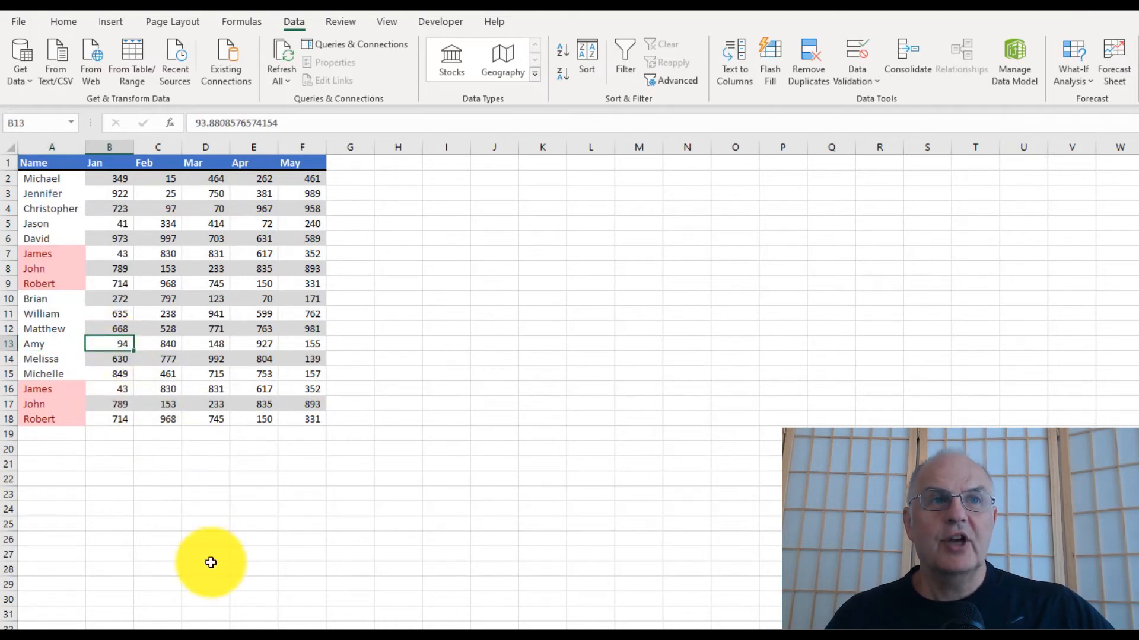
type("9")
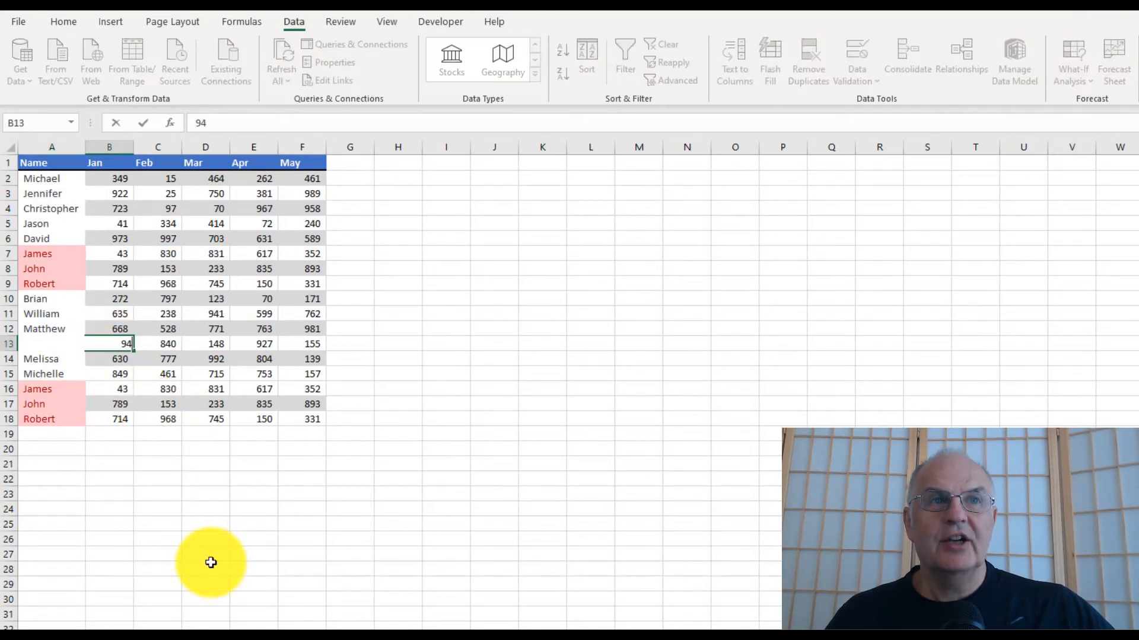
type("4")
key("Return")
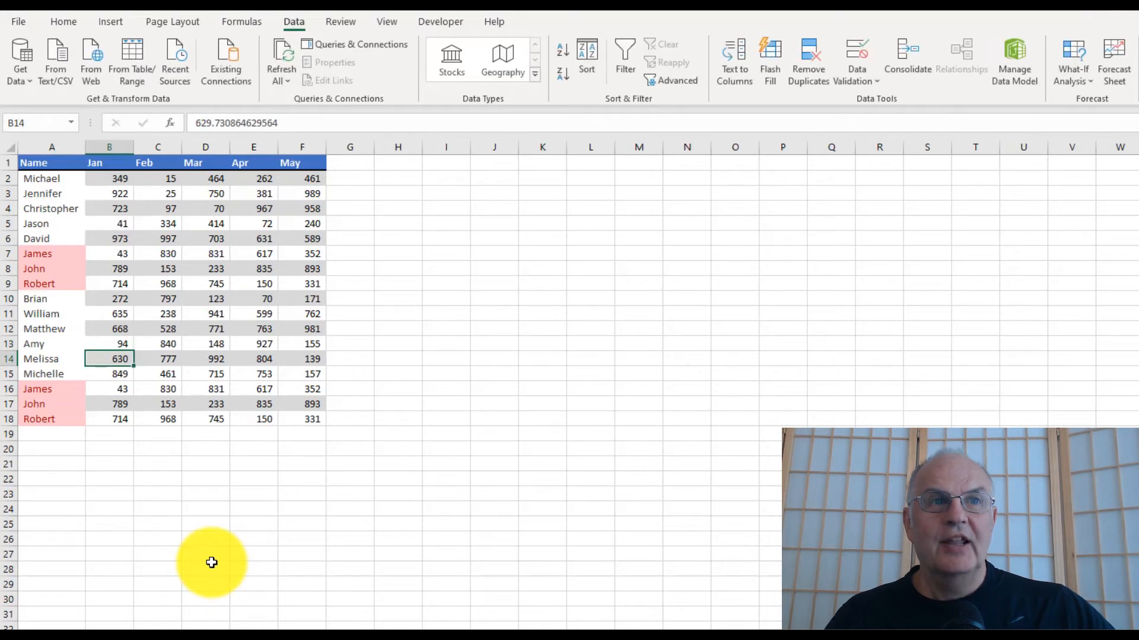
type("94")
- Enter 94 as Melissa's January value in B14
key("Return")
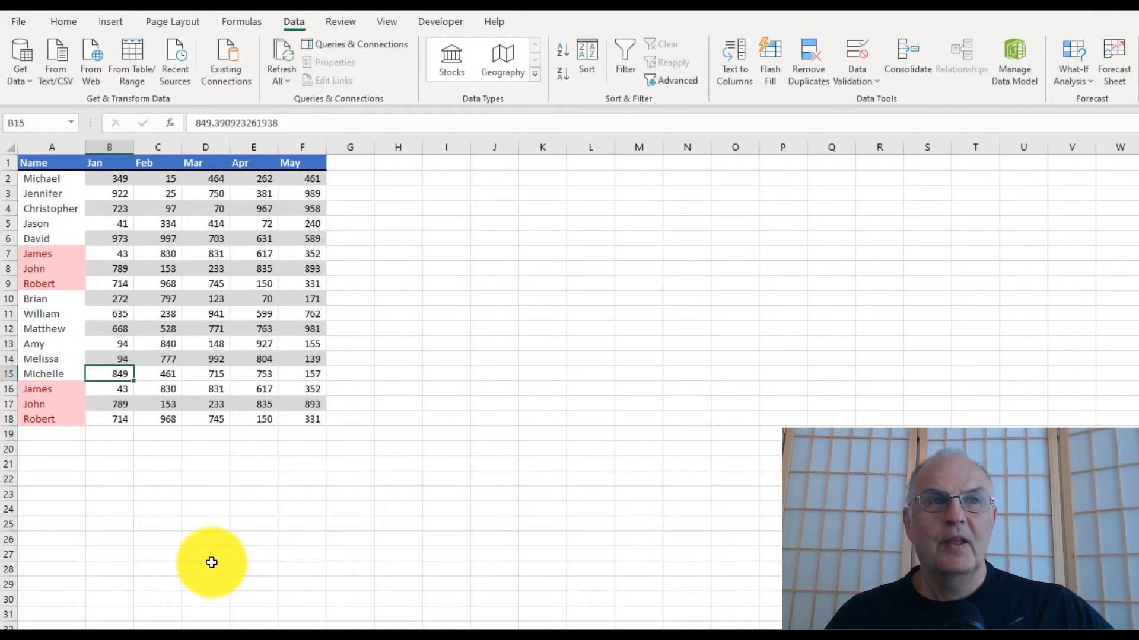
key("Up")
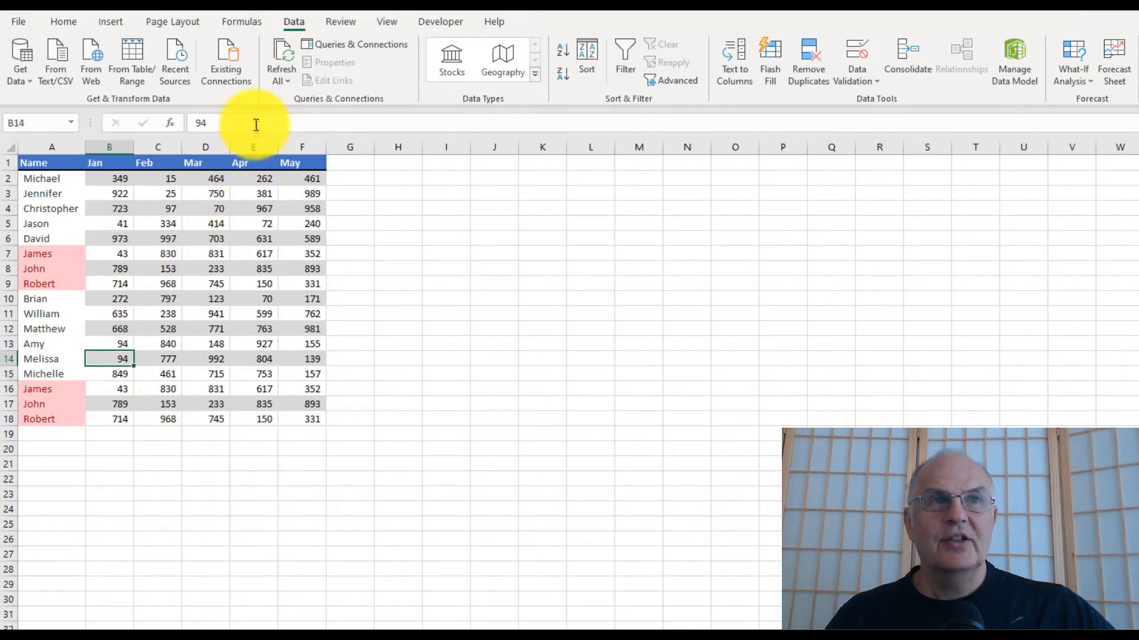
key("Up")
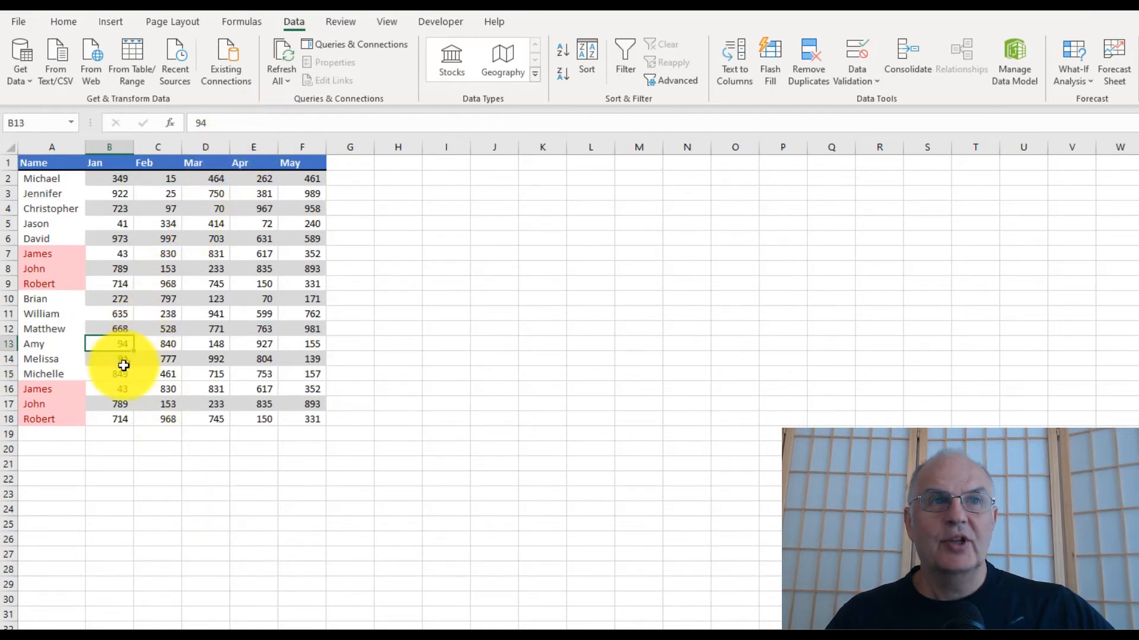
- Highlight duplicate values across the whole table A1:F18 with Duplicate Values conditional formatting
left_click(159, 315)
left_click(159, 356)
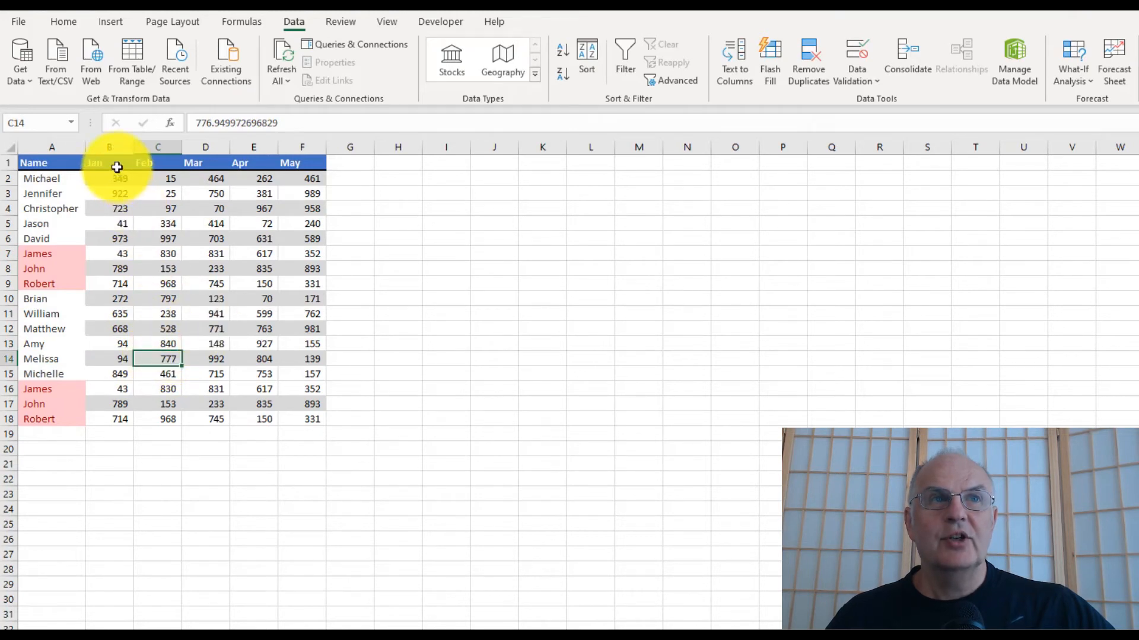
left_click(5, 157)
left_click_drag(47, 162, 306, 419)
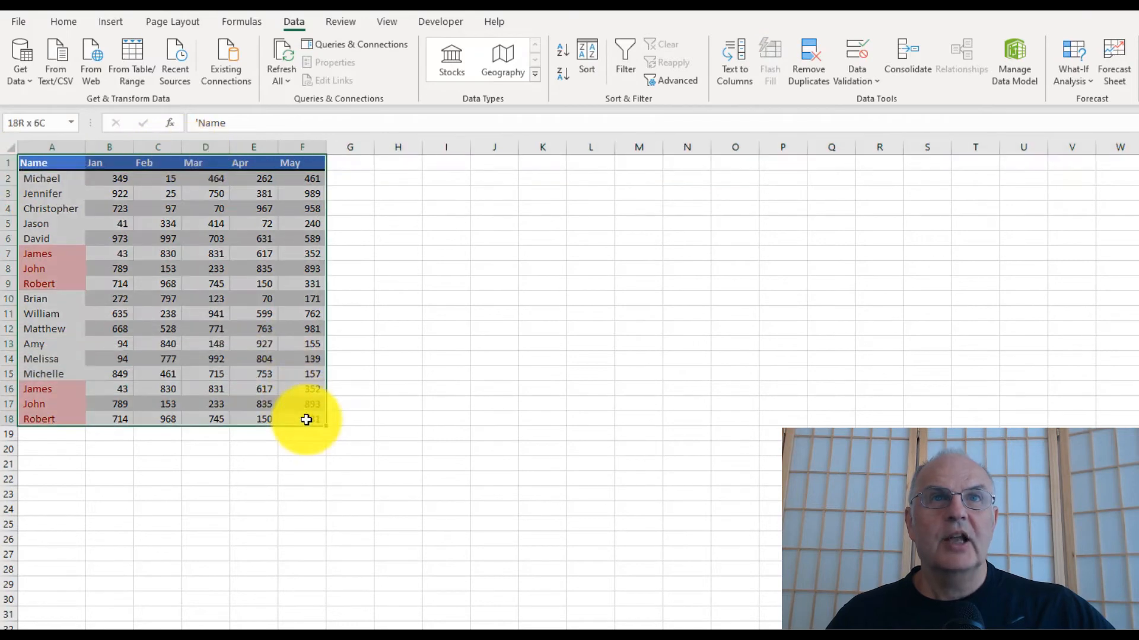
left_click(74, 24)
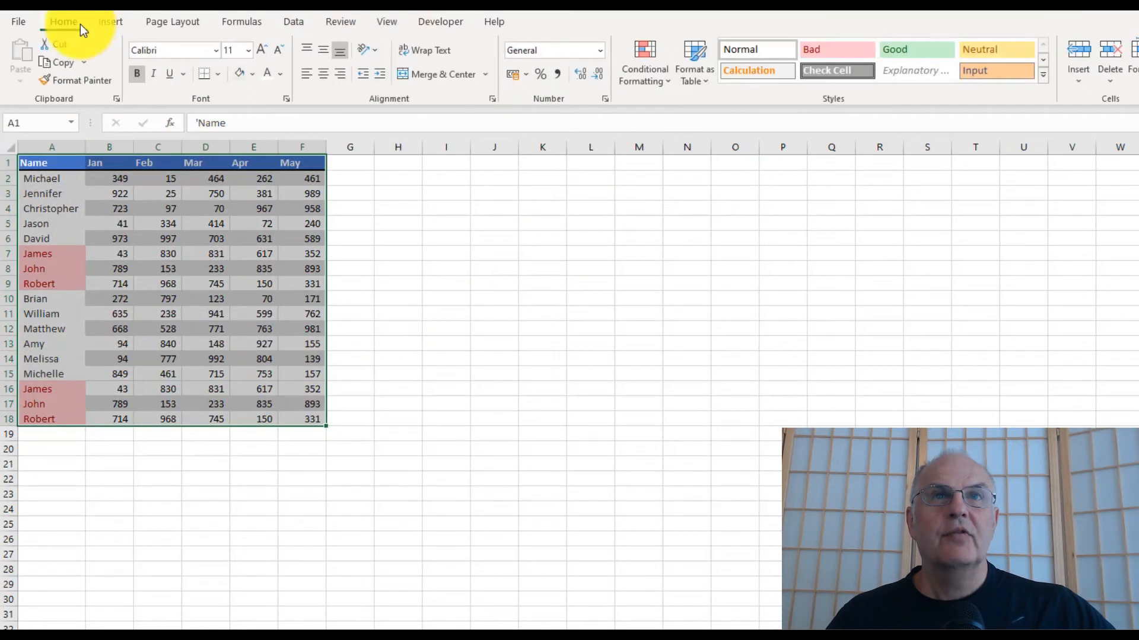
left_click(646, 76)
mouse_move(688, 114)
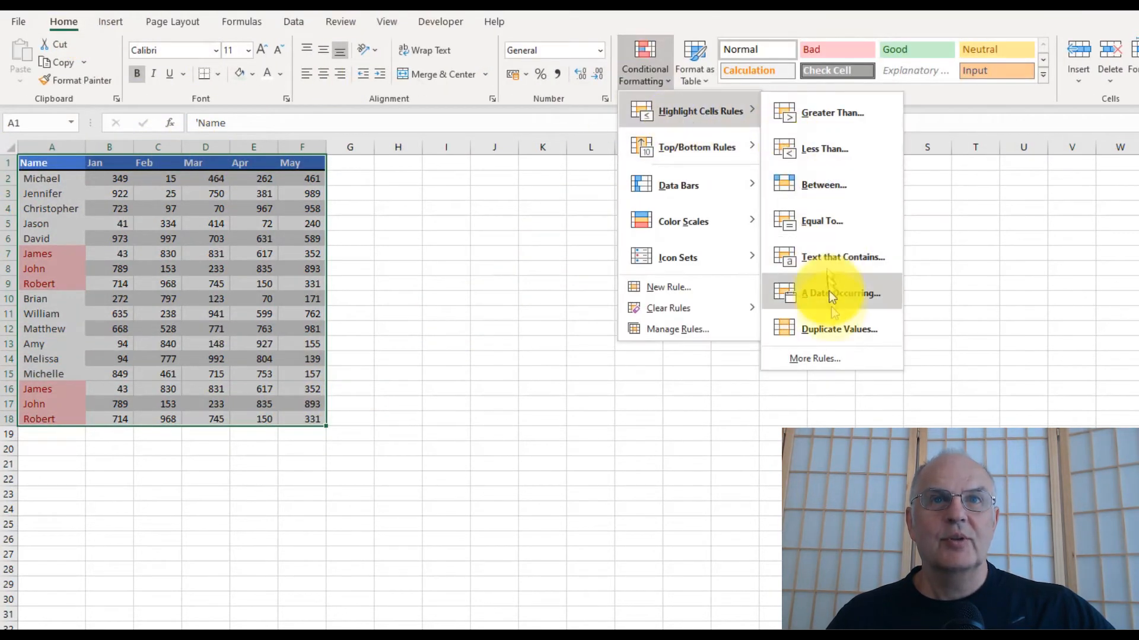
left_click(837, 332)
left_click(843, 357)
left_click(208, 359)
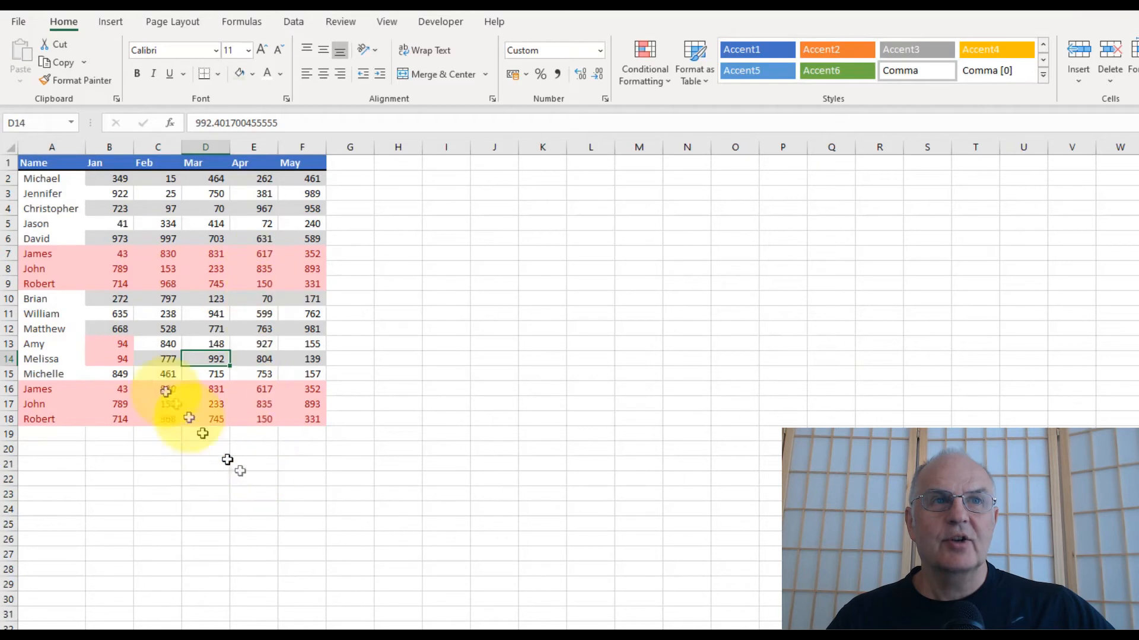
- Remove duplicate rows from the table using all columns
left_click(121, 345)
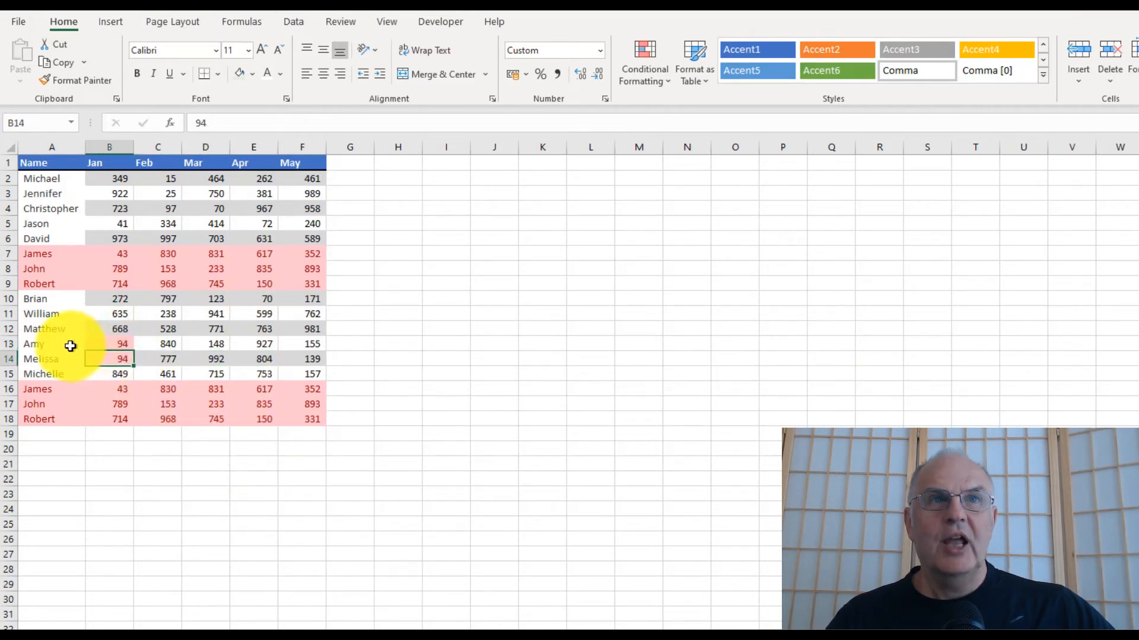
left_click(292, 24)
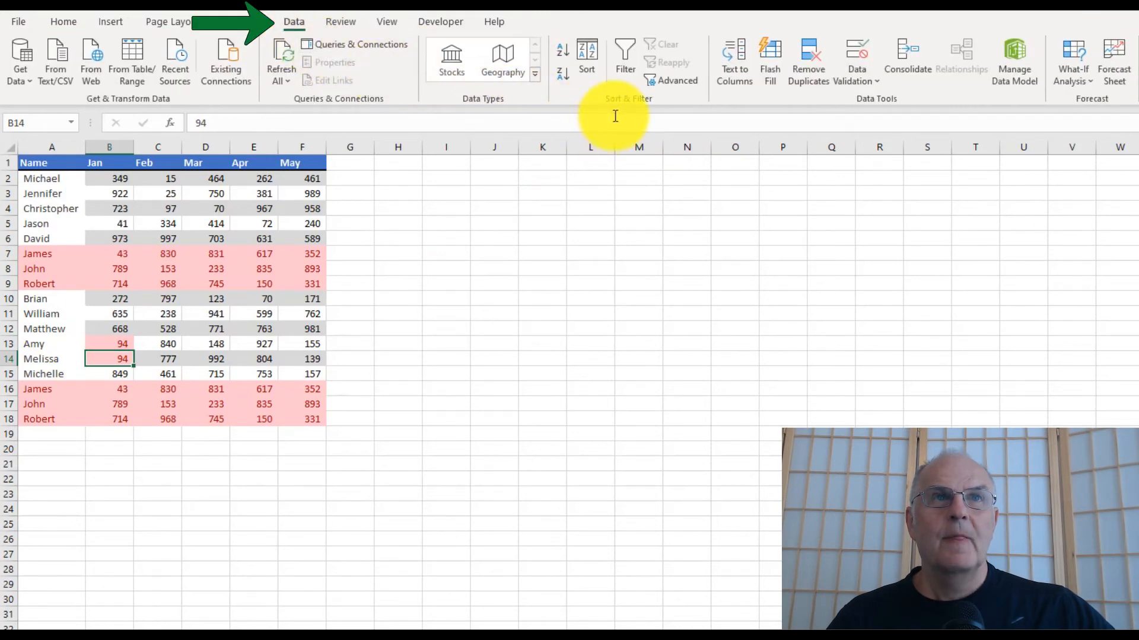
left_click(795, 67)
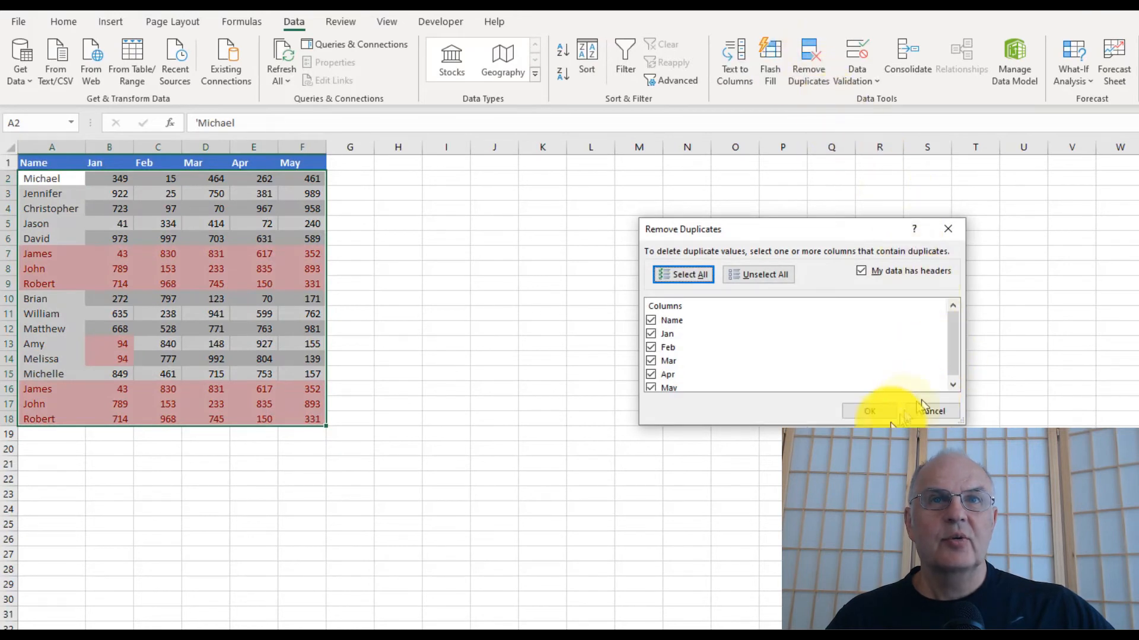
left_click(866, 412)
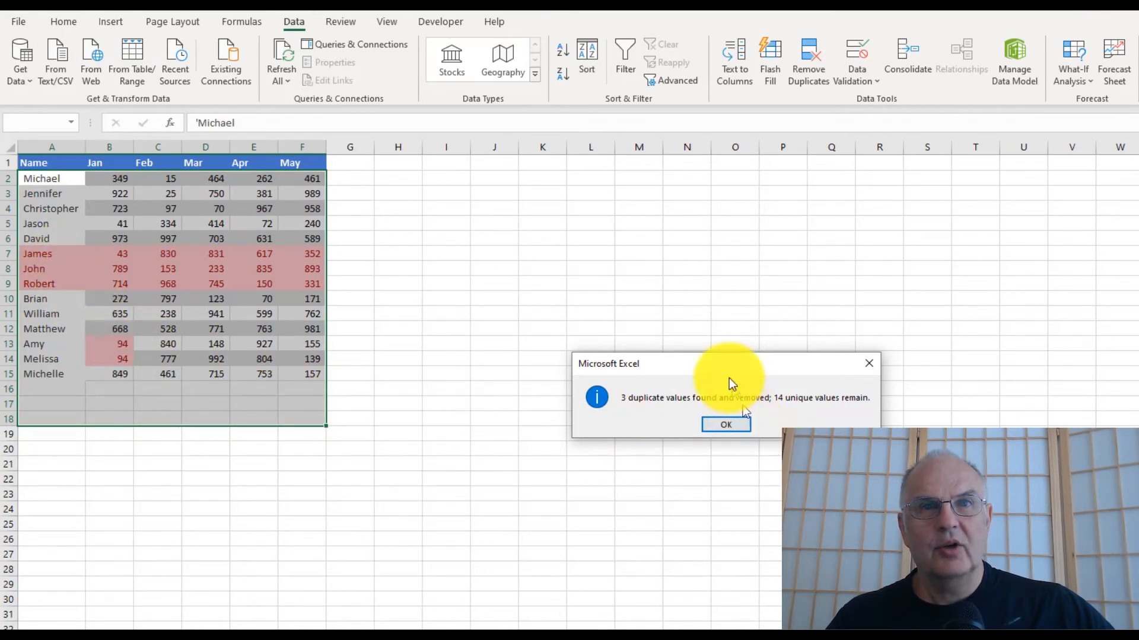
left_click(724, 425)
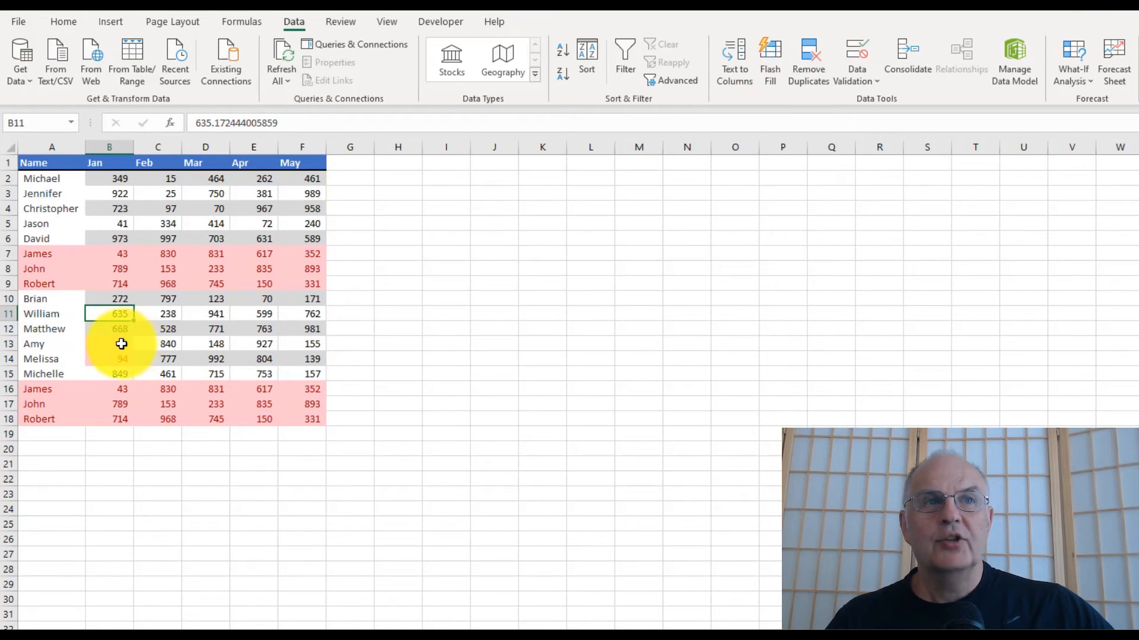
- Copy the February values of C16:C18 into the January cells B16:B18
left_click_drag(117, 341, 117, 355)
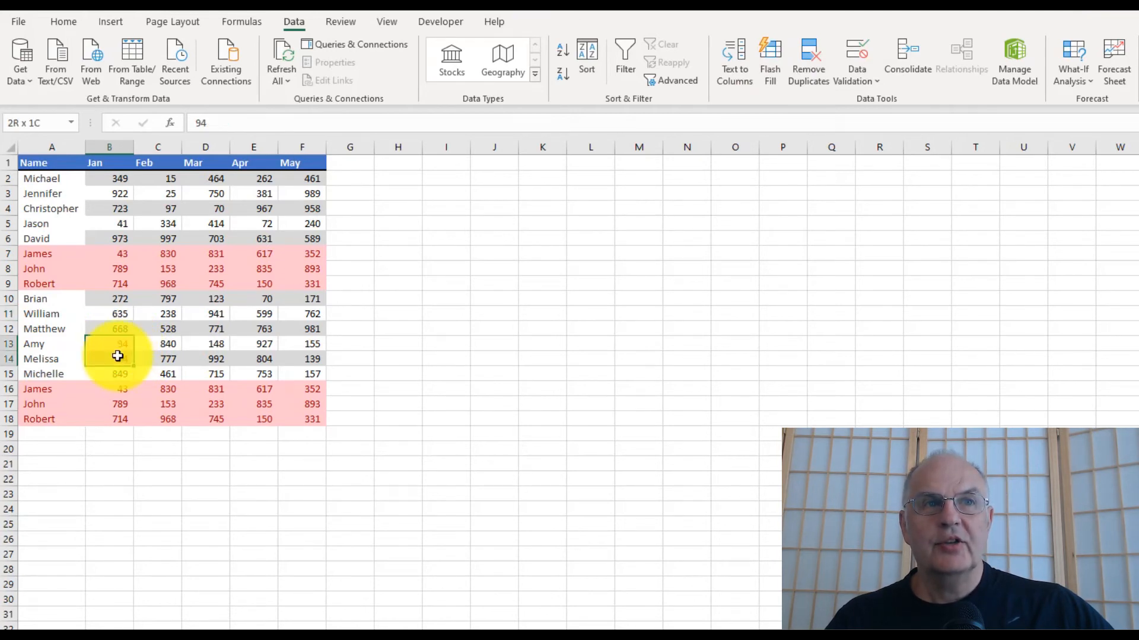
left_click_drag(118, 356, 117, 356)
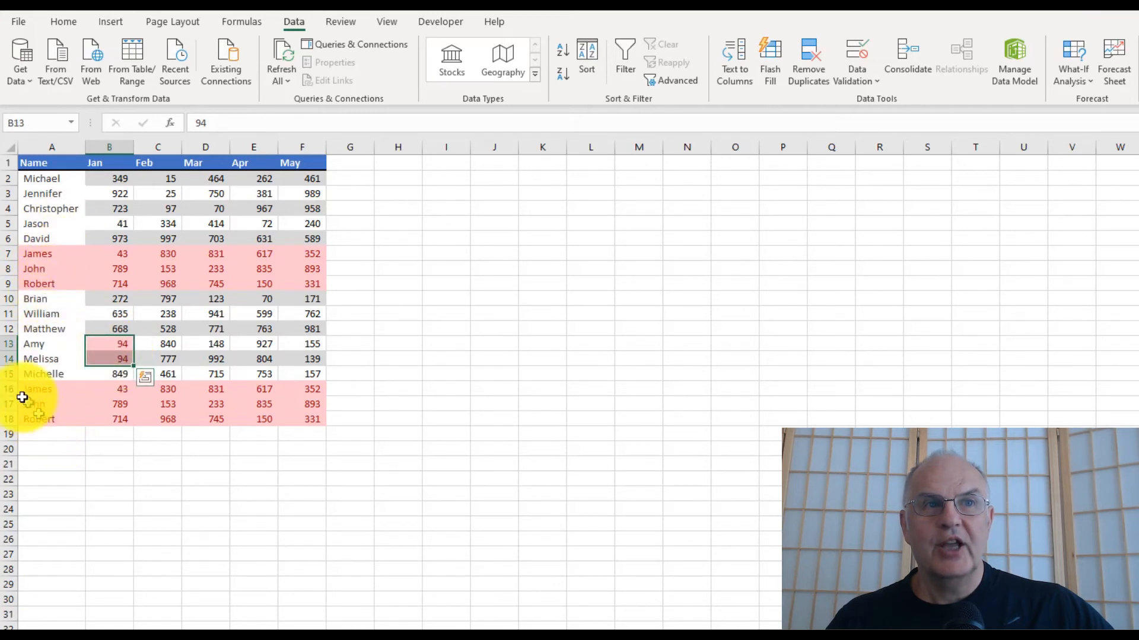
left_click(119, 392)
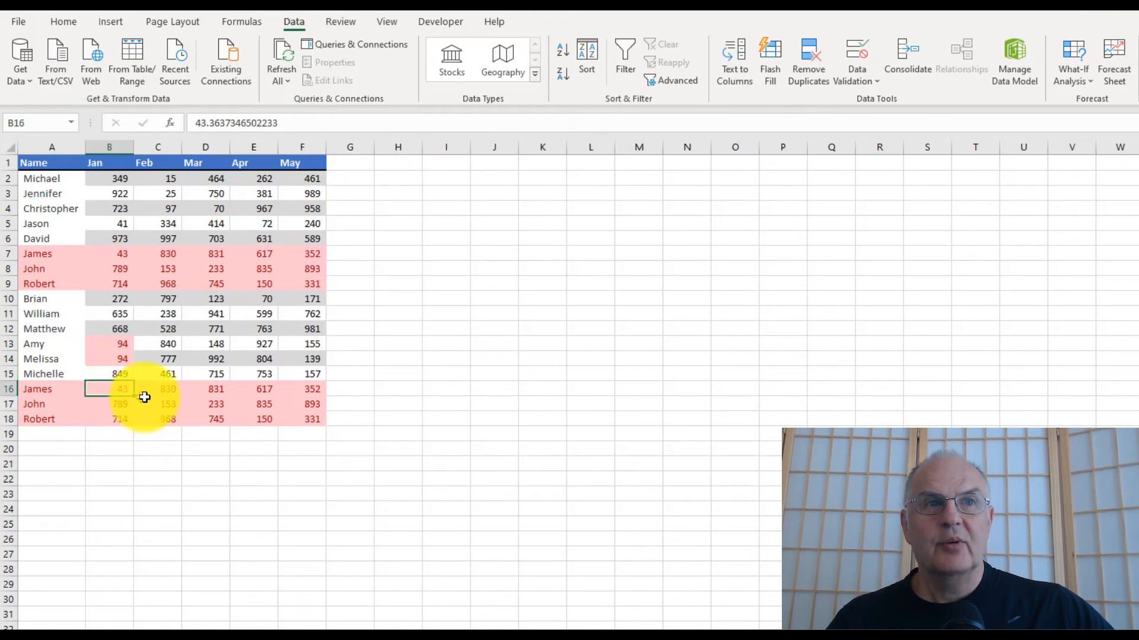
left_click_drag(157, 389, 158, 419)
left_click(66, 25)
left_click(63, 63)
left_click(110, 389)
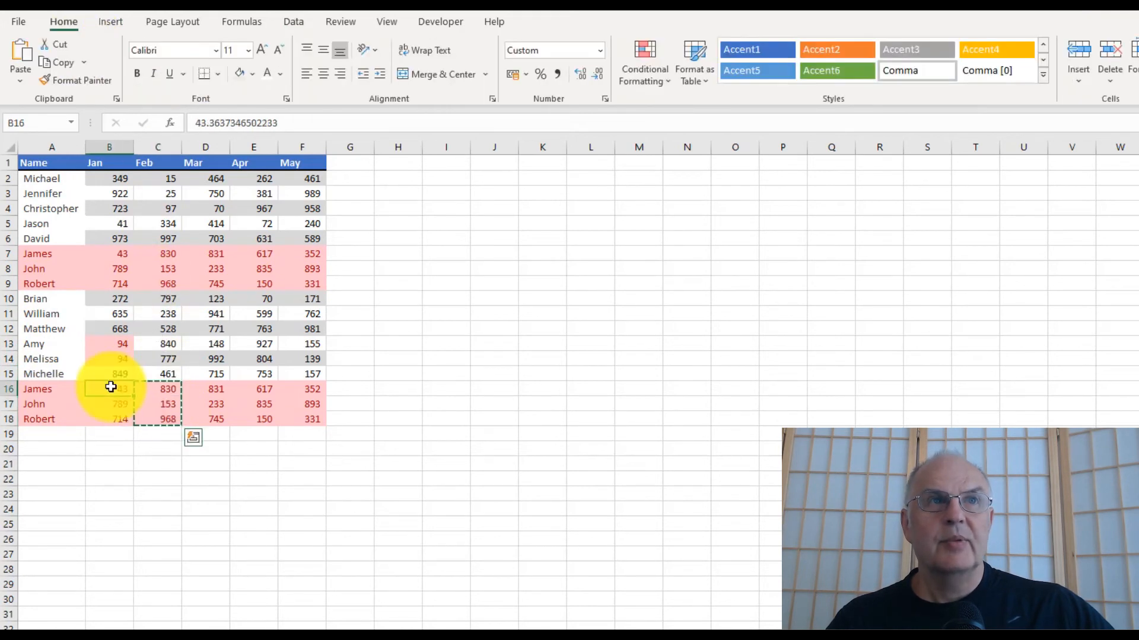
left_click(21, 52)
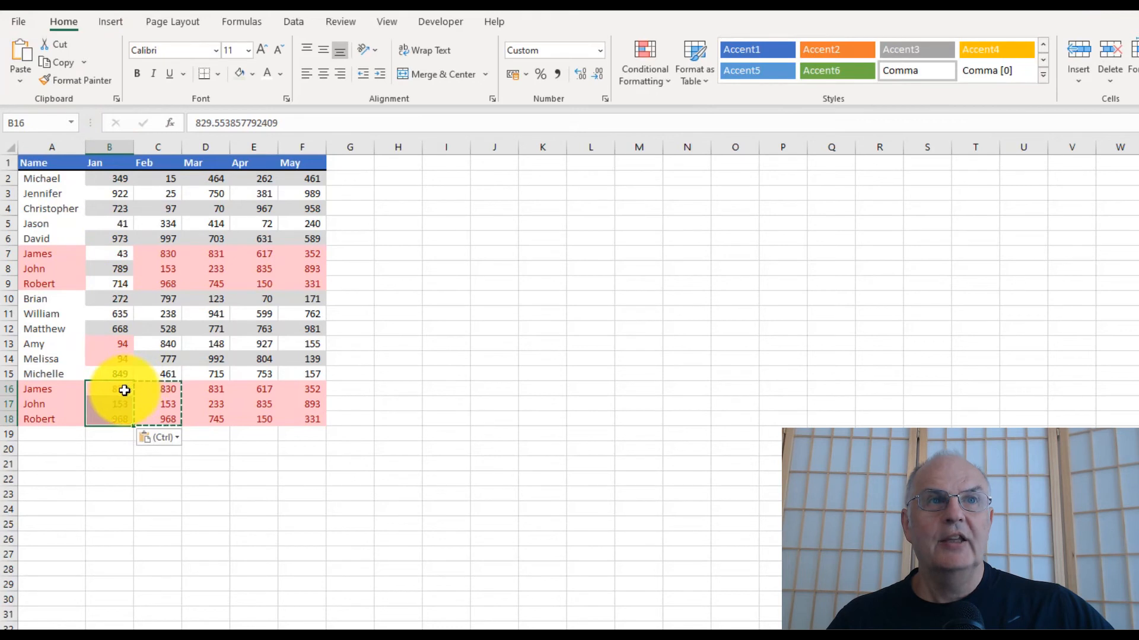
left_click(195, 359)
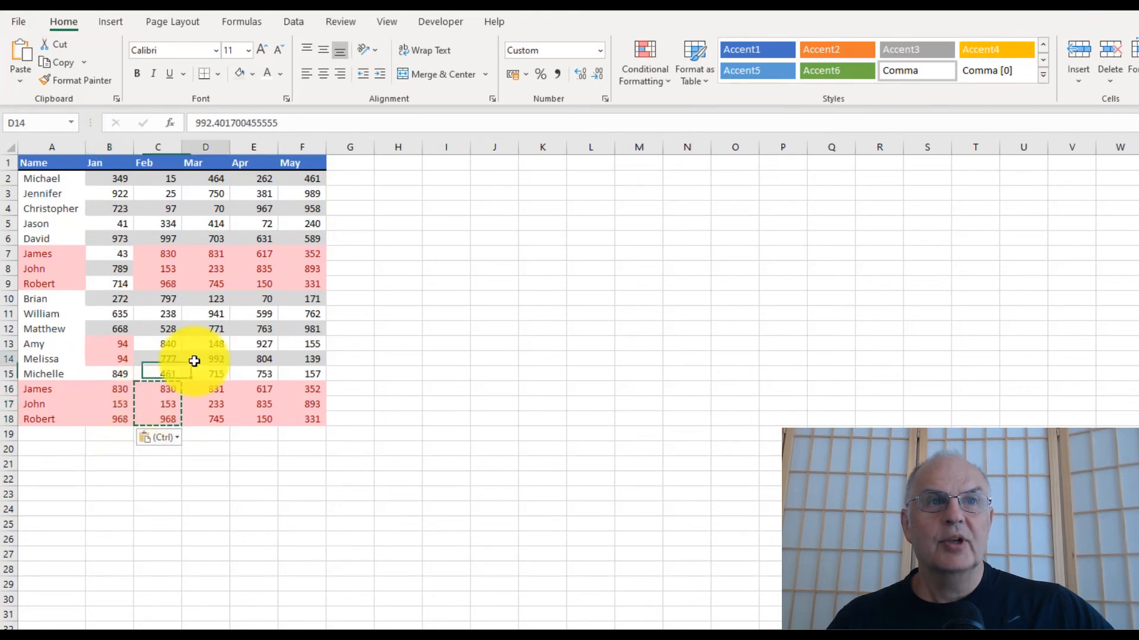
left_click(172, 450)
- Remove duplicates from the table comparing only the Jan column
left_click(162, 388)
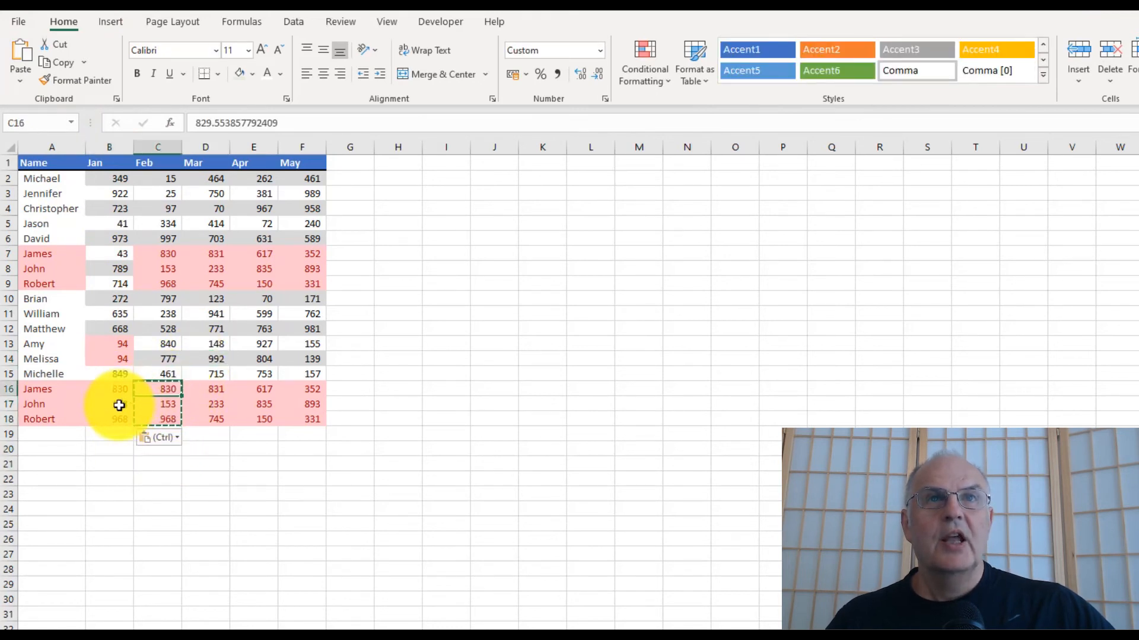
left_click(119, 254)
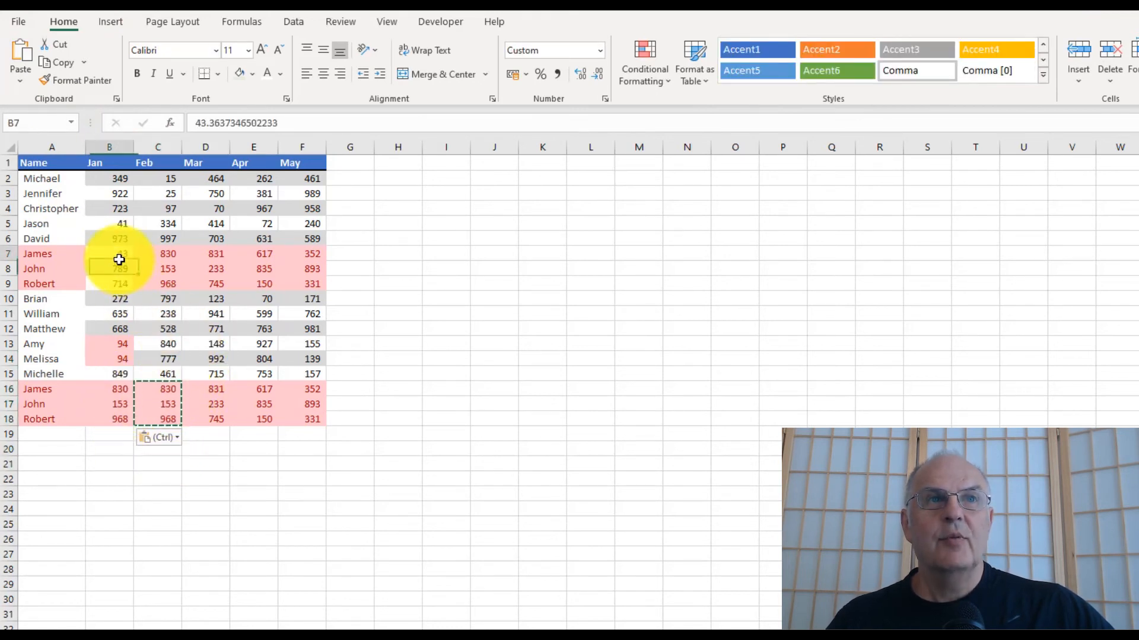
left_click(233, 208)
left_click(302, 314)
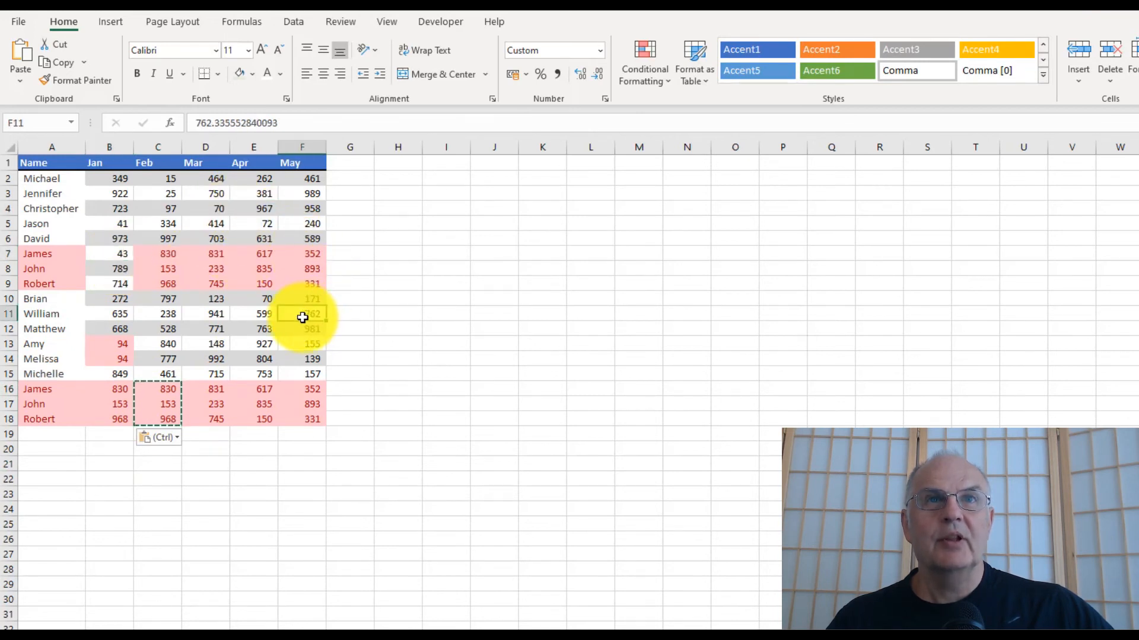
left_click(297, 21)
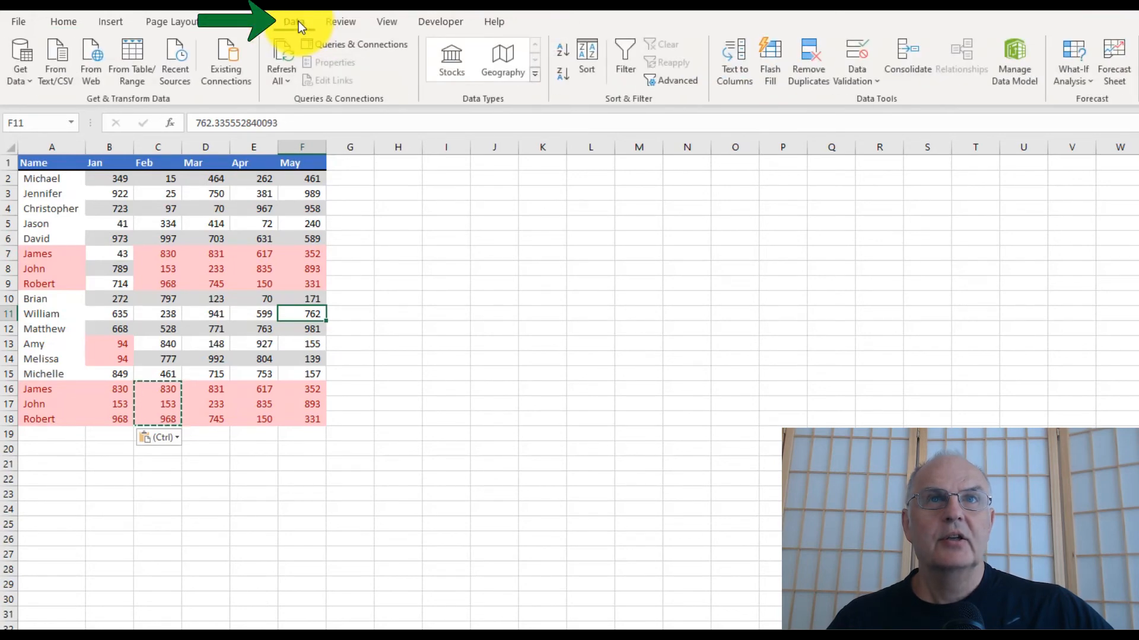
left_click(807, 80)
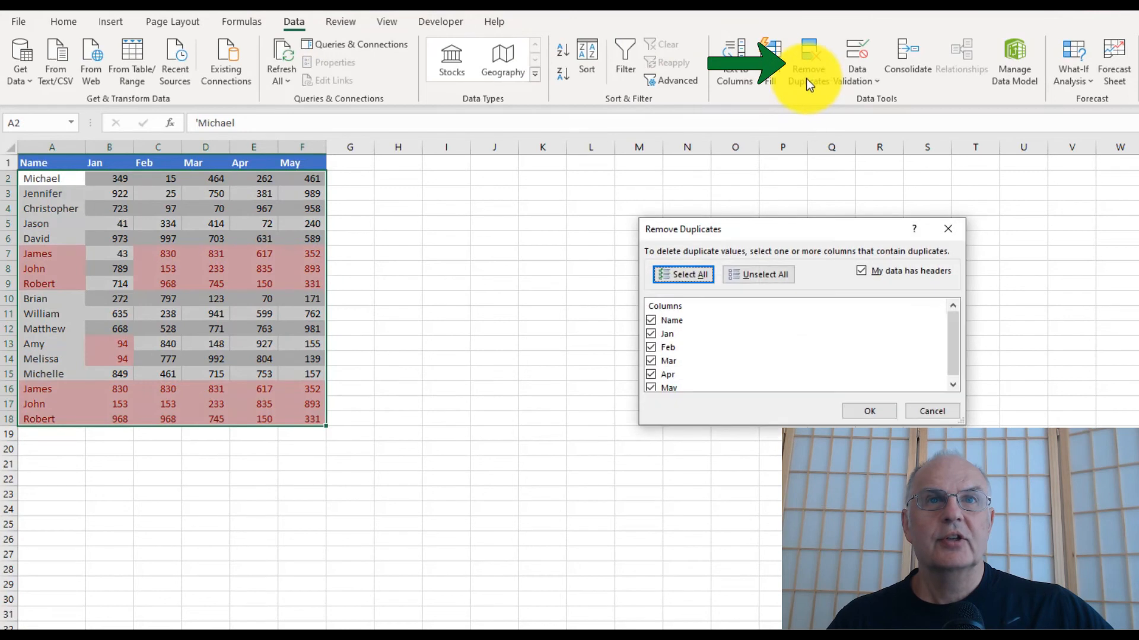
left_click(741, 273)
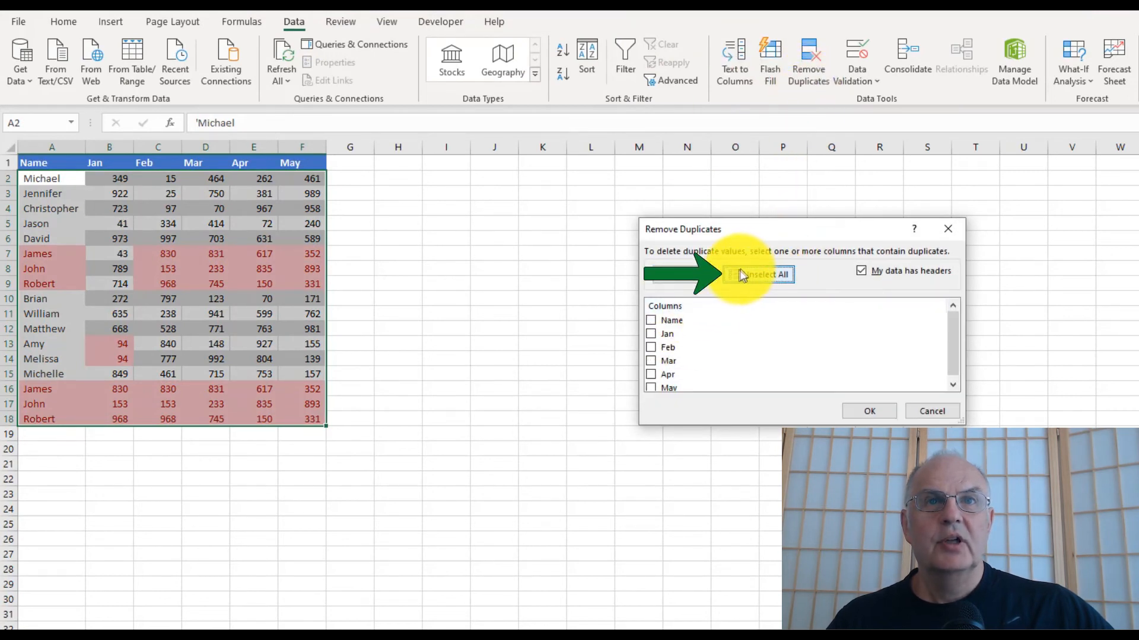
left_click(652, 337)
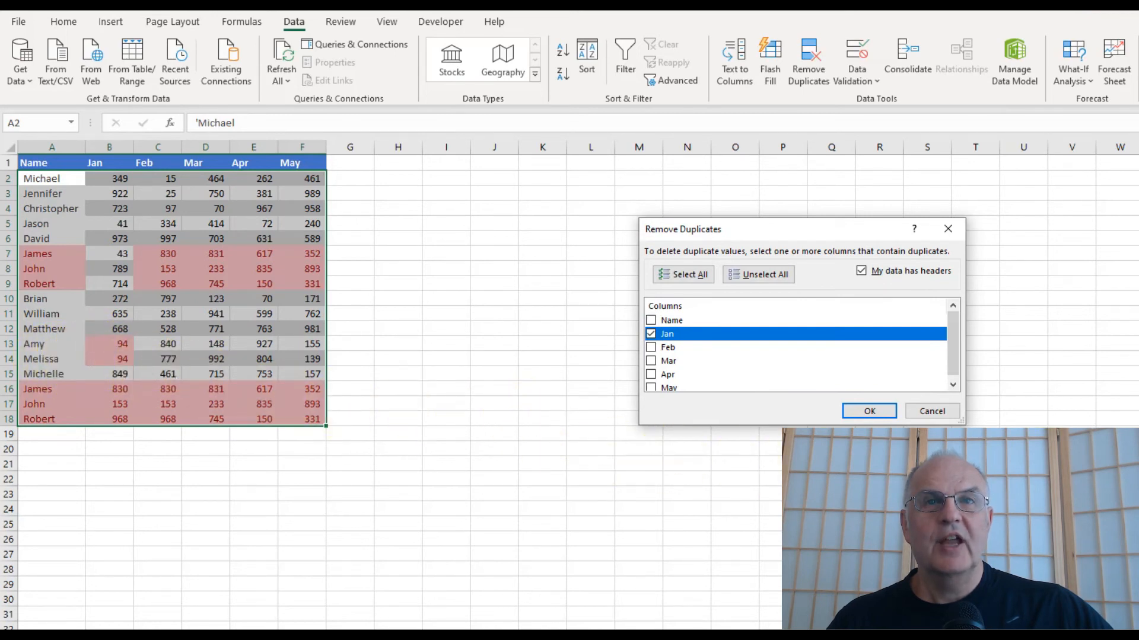
left_click(867, 410)
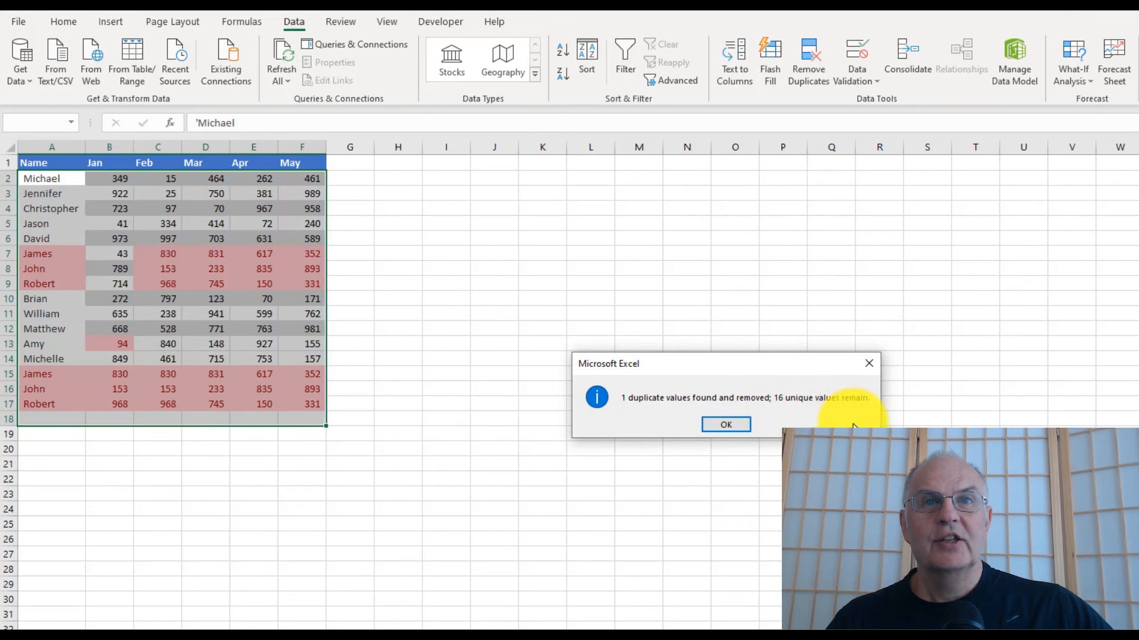
left_click(727, 425)
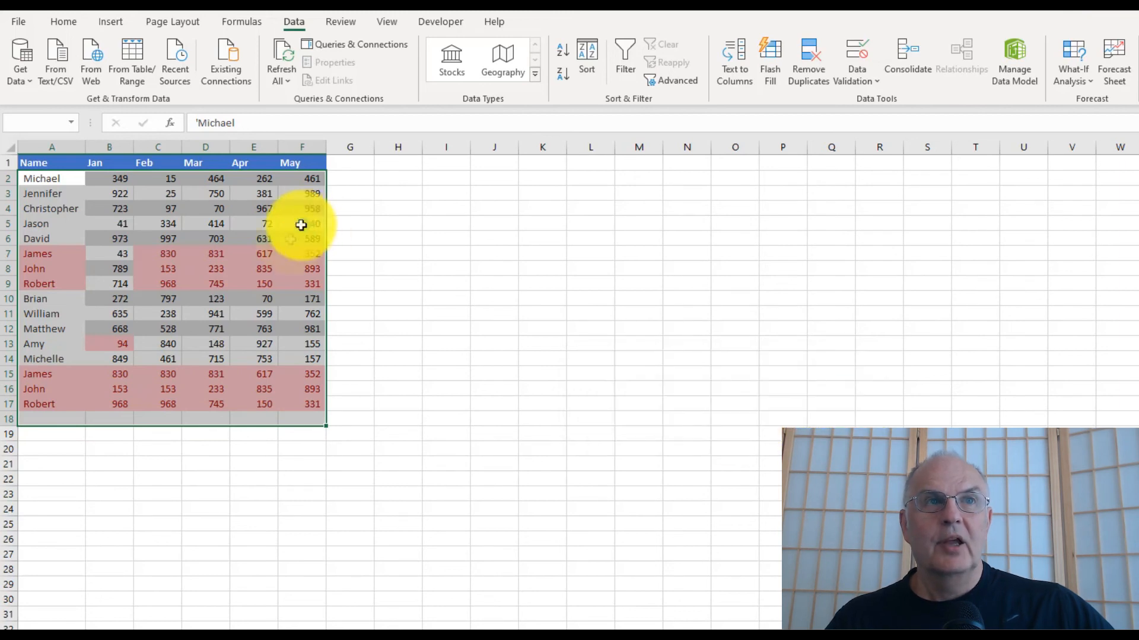
- Undo the Jan-only duplicate removal to restore the deleted row
left_click(303, 314)
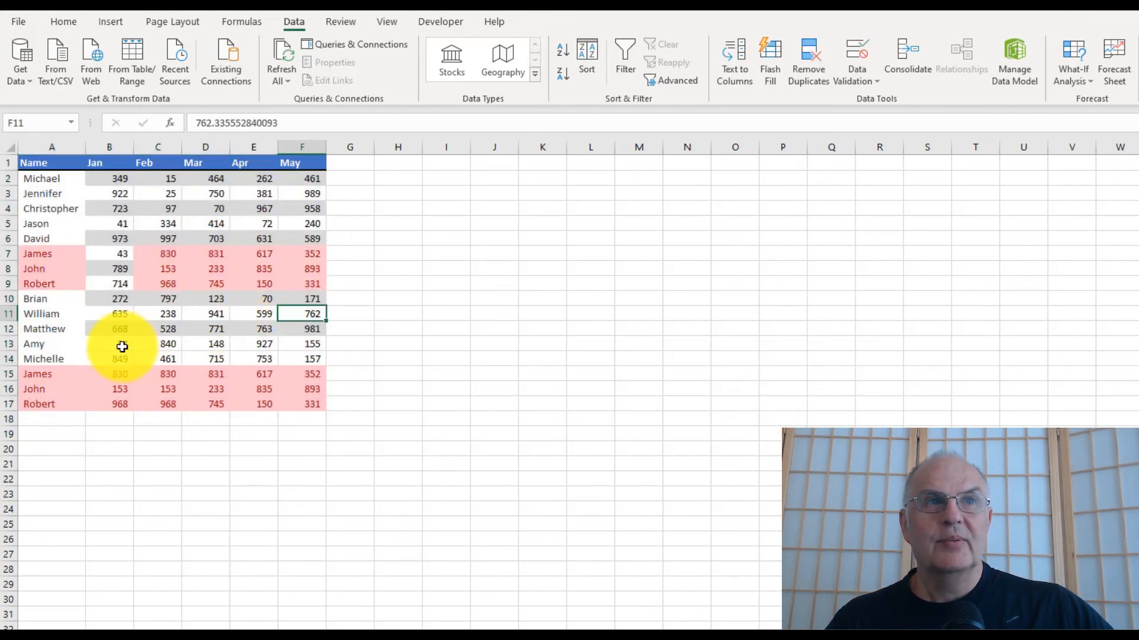
key("ctrl+z")
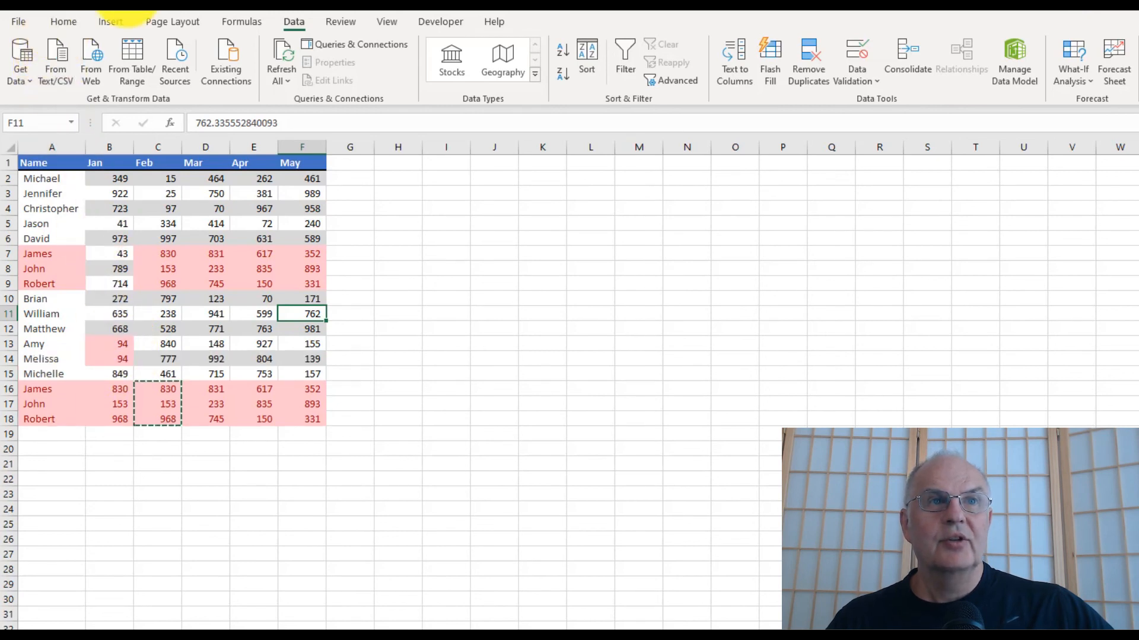
left_click(174, 447)
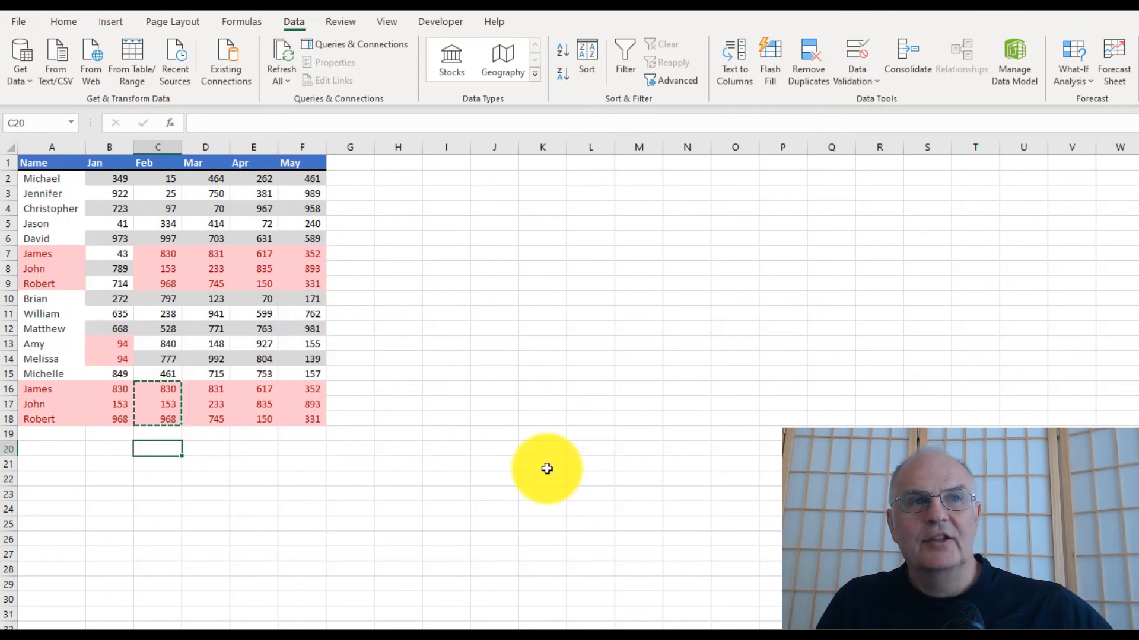
left_click(489, 419)
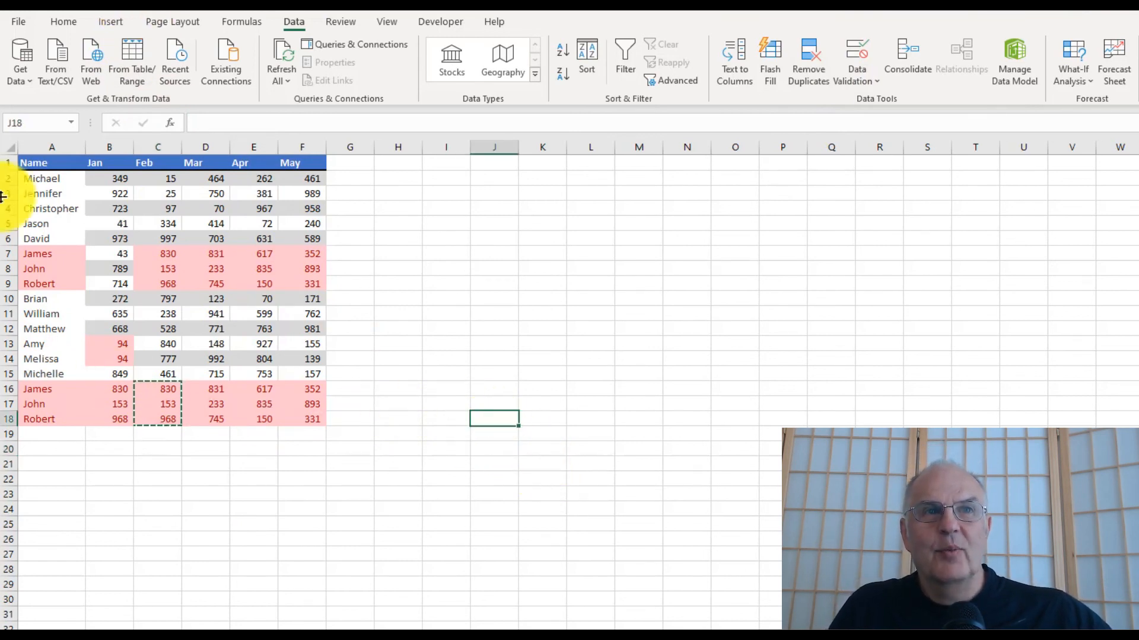